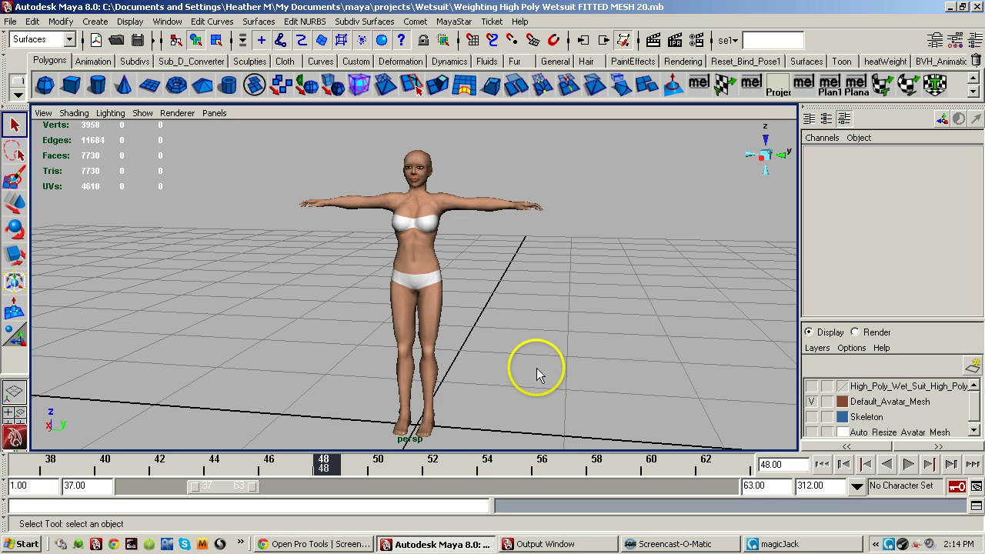
# - Import the file "Top for Testing.mb" from the Wetsuit project folder into the scene
pyautogui.click(10, 22)
pyautogui.click(66, 143)
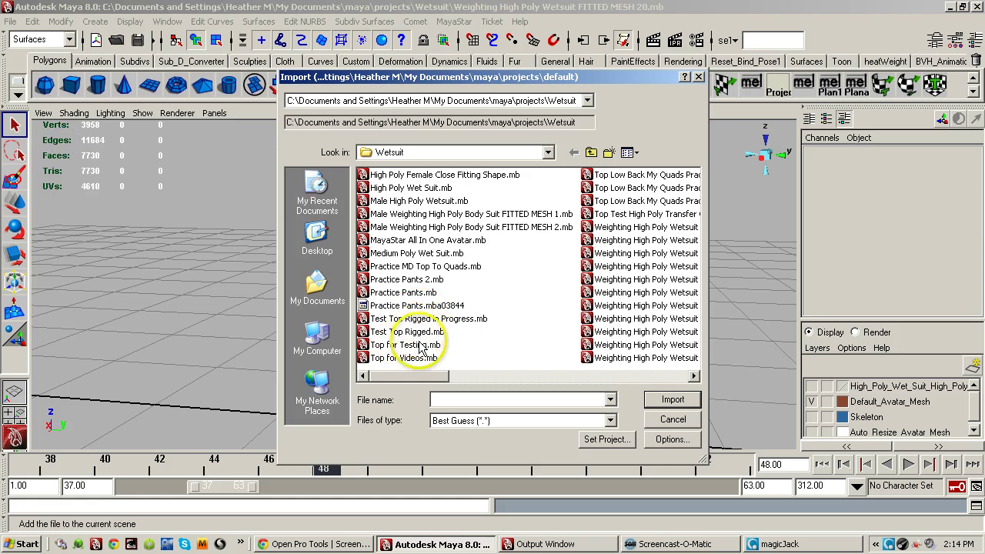
pyautogui.click(408, 346)
pyautogui.click(666, 401)
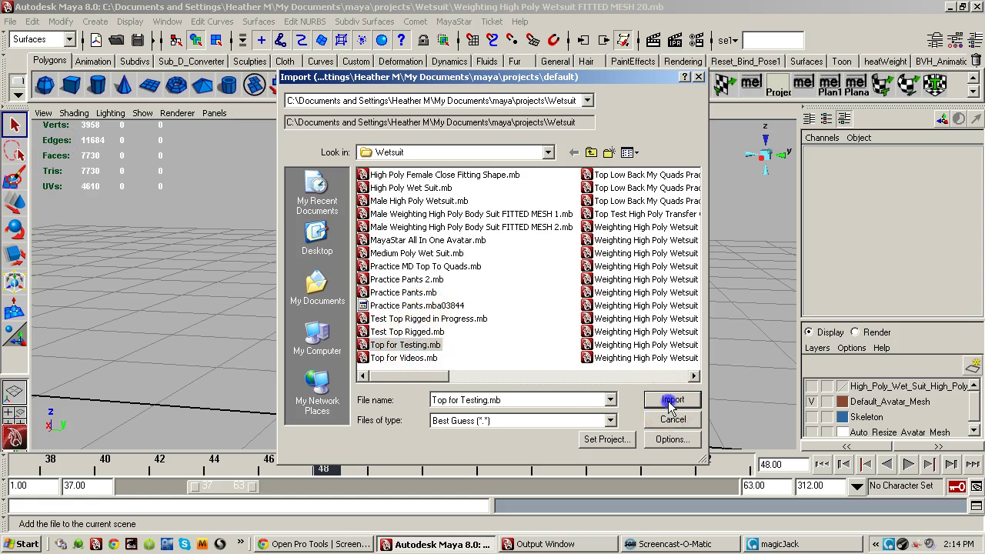
# - Switch the MayaStar avatar size to Meter Scale
pyautogui.click(455, 22)
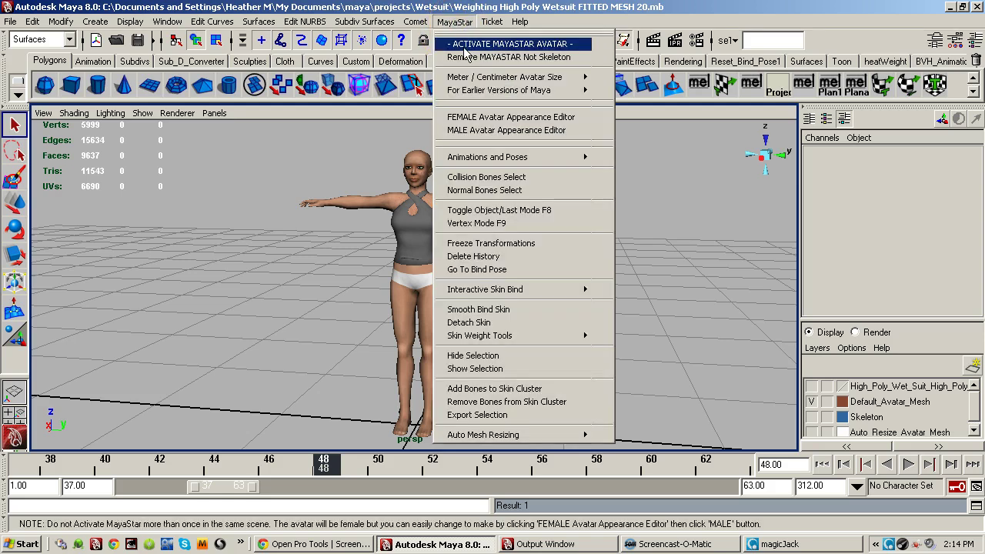
pyautogui.moveTo(484, 80)
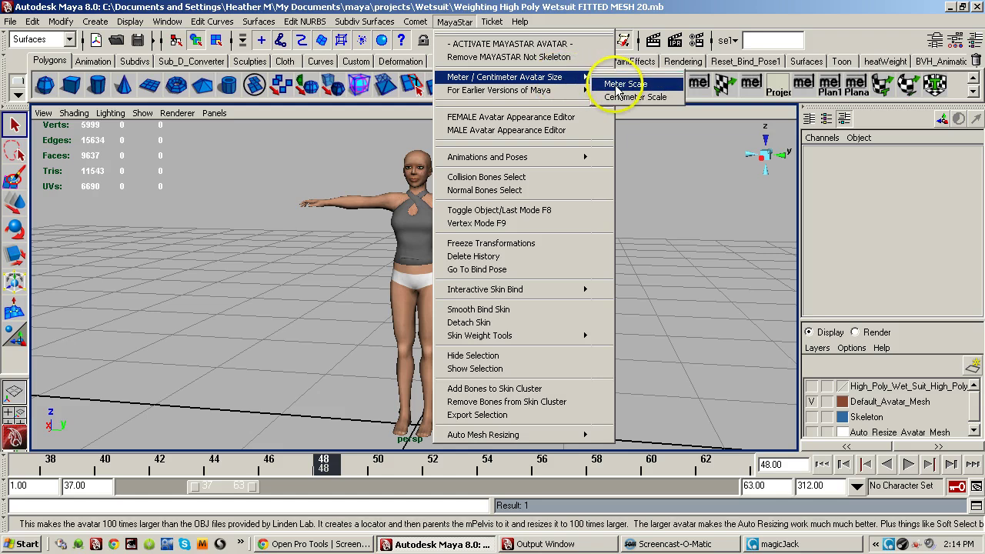
pyautogui.click(620, 90)
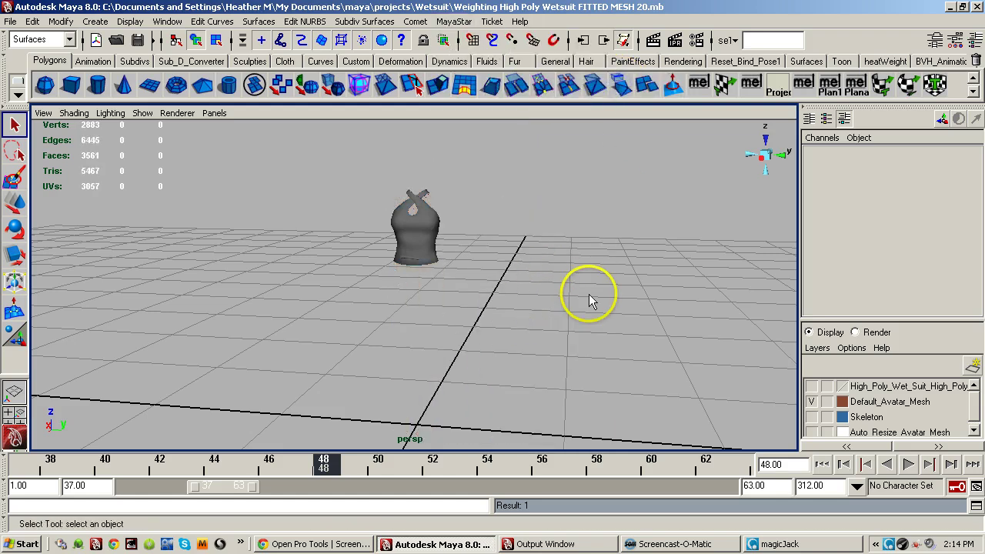
# - Scale the imported top to 100 in X, Y and Z to match the enlarged avatar
pyautogui.keyDown('alt'); pyautogui.moveTo(554, 293); pyautogui.dragTo(190, 356, button='right'); pyautogui.keyUp('alt')
pyautogui.keyDown('alt'); pyautogui.moveTo(477, 308); pyautogui.dragTo(808, 224, button='right'); pyautogui.keyUp('alt')
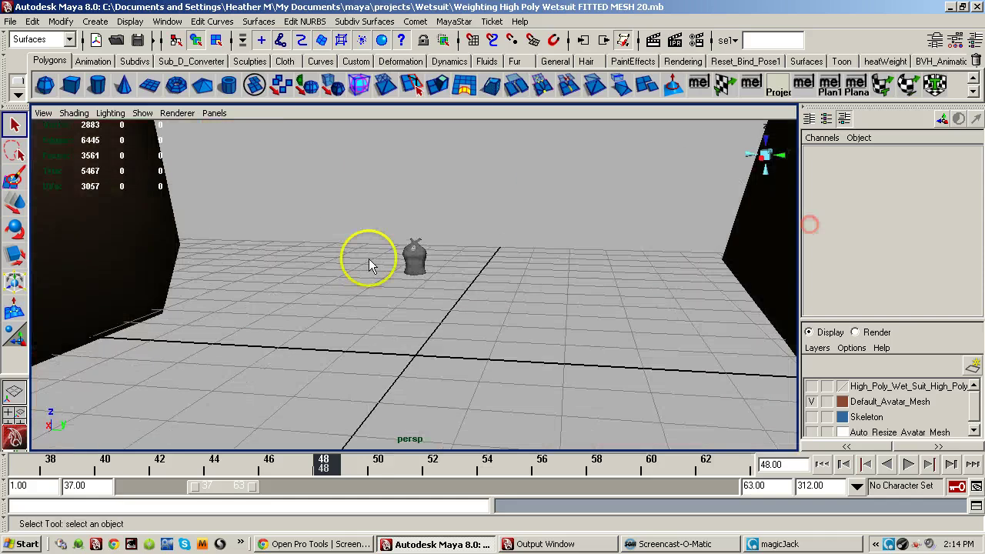
pyautogui.keyDown('alt'); pyautogui.moveTo(347, 265); pyautogui.dragTo(707, 212, button='right'); pyautogui.keyUp('alt')
pyautogui.click(441, 223)
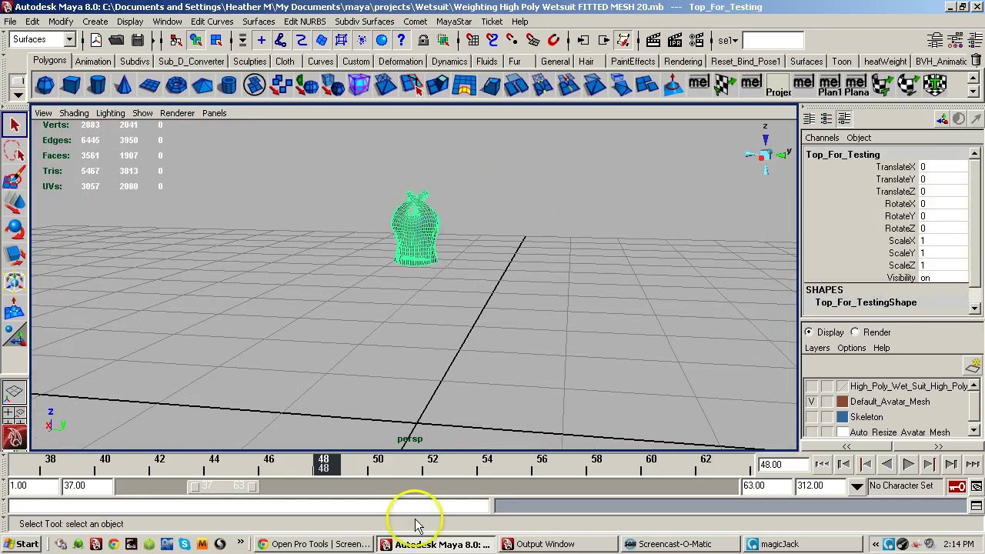
pyautogui.press('r')
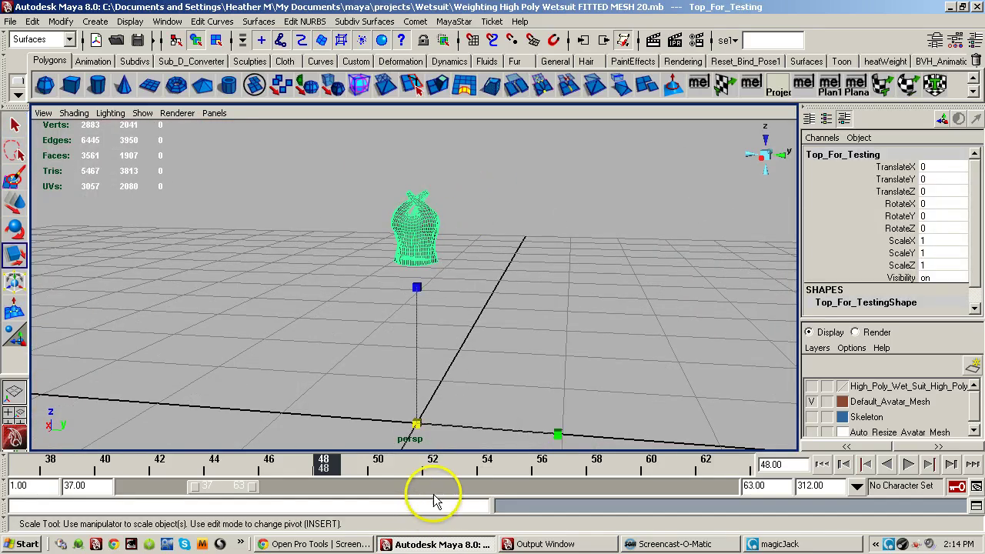
pyautogui.keyDown('alt'); pyautogui.moveTo(509, 293); pyautogui.dragTo(414, 331); pyautogui.keyUp('alt')
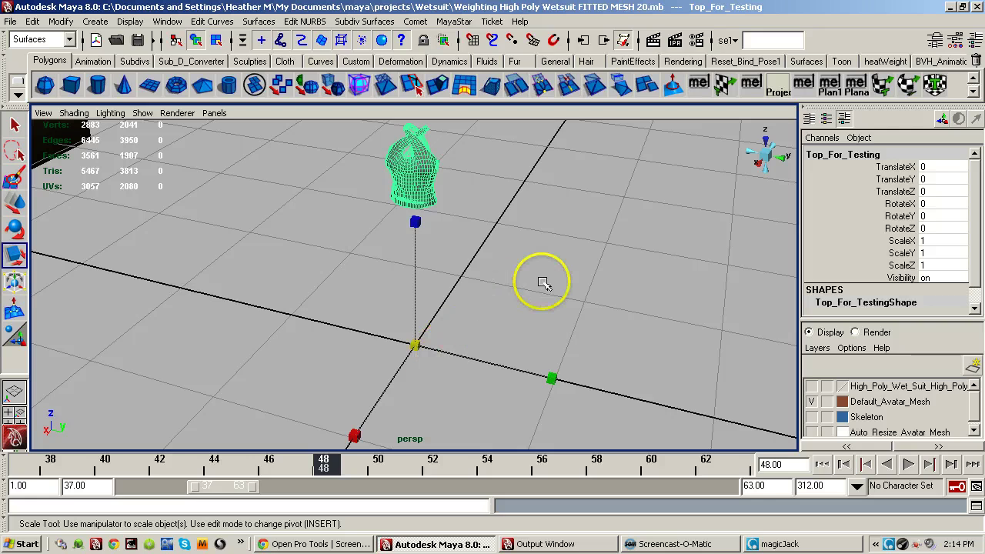
pyautogui.keyDown('alt'); pyautogui.moveTo(435, 274); pyautogui.dragTo(507, 269); pyautogui.keyUp('alt')
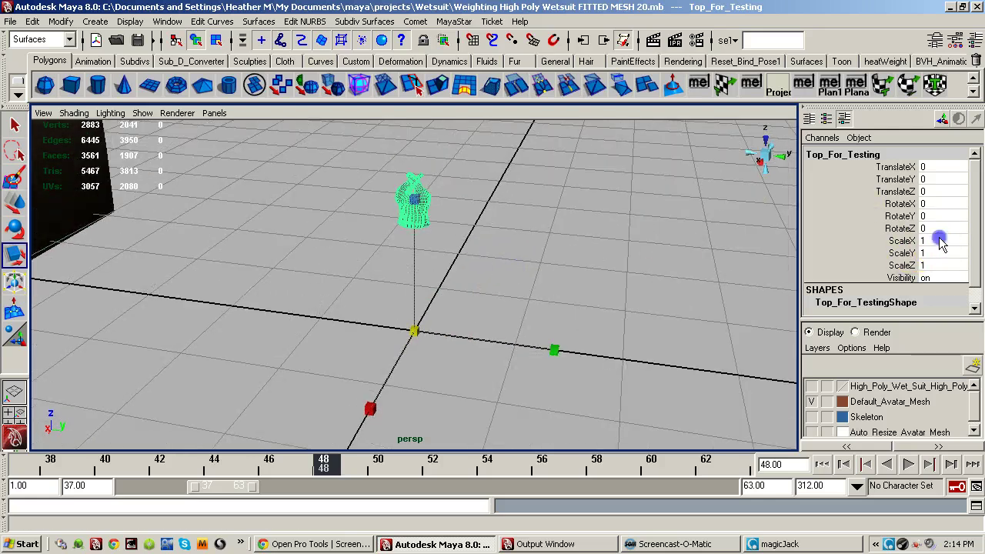
pyautogui.moveTo(940, 243); pyautogui.dragTo(953, 263)
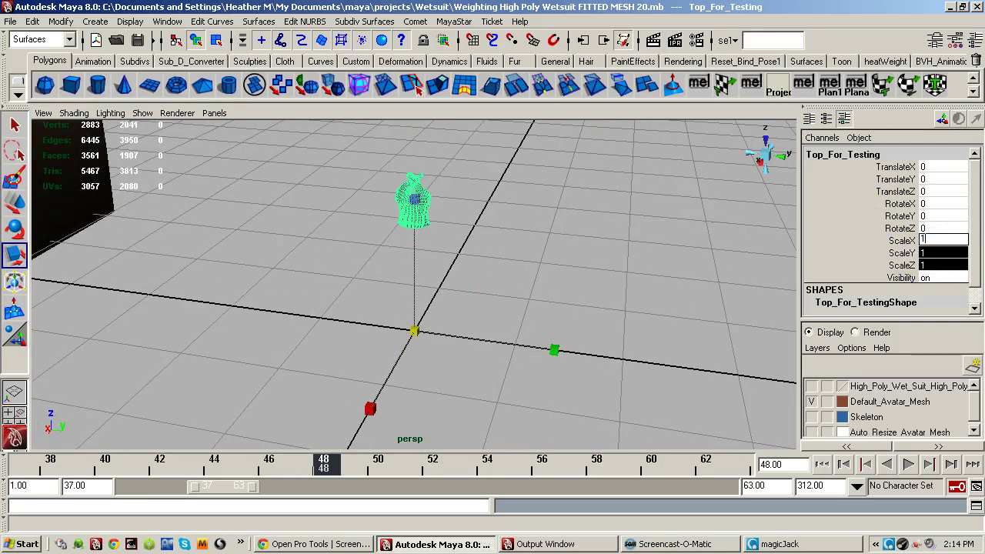
pyautogui.press('Return')
# - Hide the Default_Avatar_Mesh layer and show the High_Poly_Wet_Suit layer
pyautogui.keyDown('alt'); pyautogui.moveTo(680, 182); pyautogui.dragTo(236, 277, button='right'); pyautogui.keyUp('alt')
pyautogui.keyDown('alt'); pyautogui.moveTo(562, 223); pyautogui.dragTo(490, 228, button='right'); pyautogui.keyUp('alt')
pyautogui.keyDown('alt'); pyautogui.moveTo(525, 206); pyautogui.dragTo(484, 415, button='middle'); pyautogui.keyUp('alt')
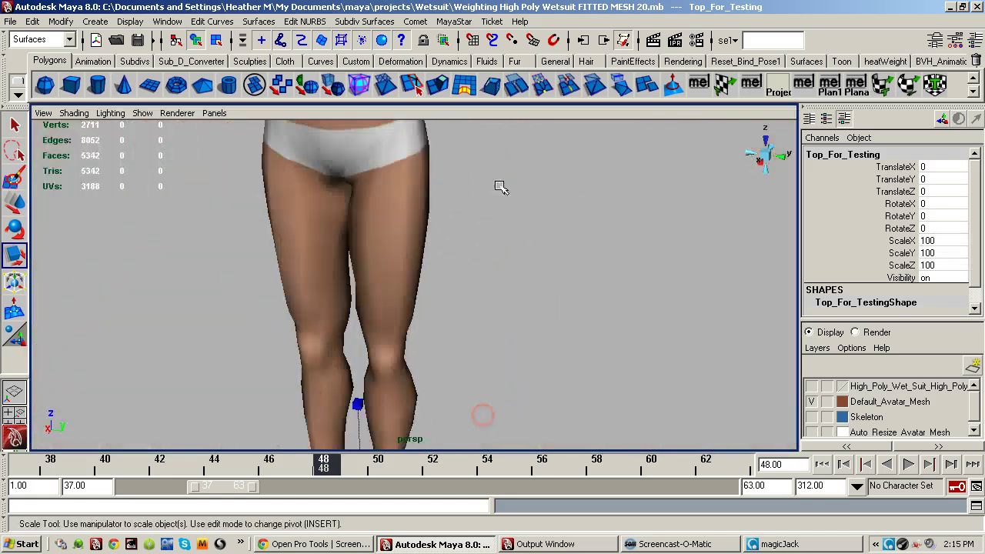
pyautogui.keyDown('alt'); pyautogui.moveTo(501, 187); pyautogui.dragTo(530, 320, button='middle'); pyautogui.keyUp('alt')
pyautogui.keyDown('alt'); pyautogui.moveTo(479, 238); pyautogui.dragTo(528, 260, button='middle'); pyautogui.keyUp('alt')
pyautogui.keyDown('alt'); pyautogui.moveTo(534, 287); pyautogui.dragTo(561, 303); pyautogui.keyUp('alt')
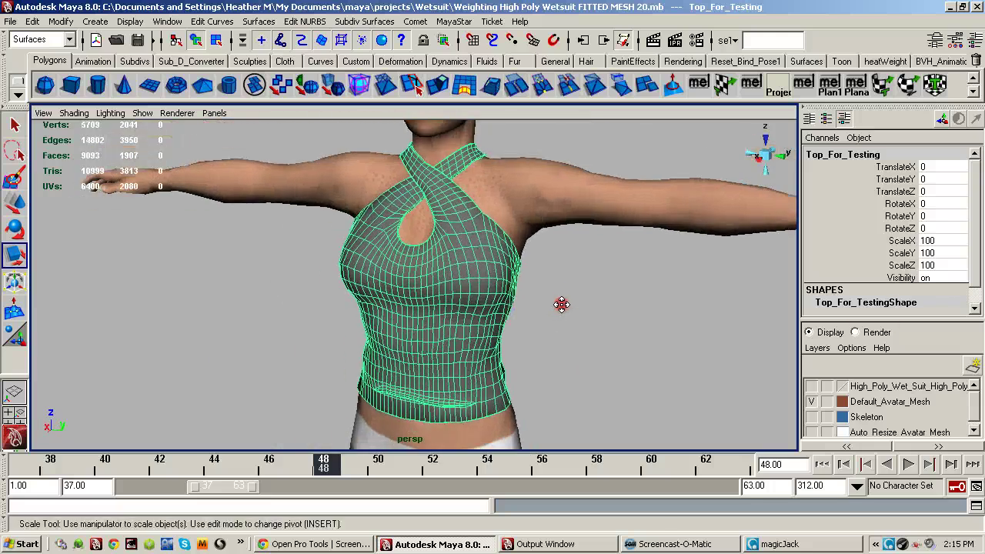
pyautogui.click(812, 401)
pyautogui.click(812, 387)
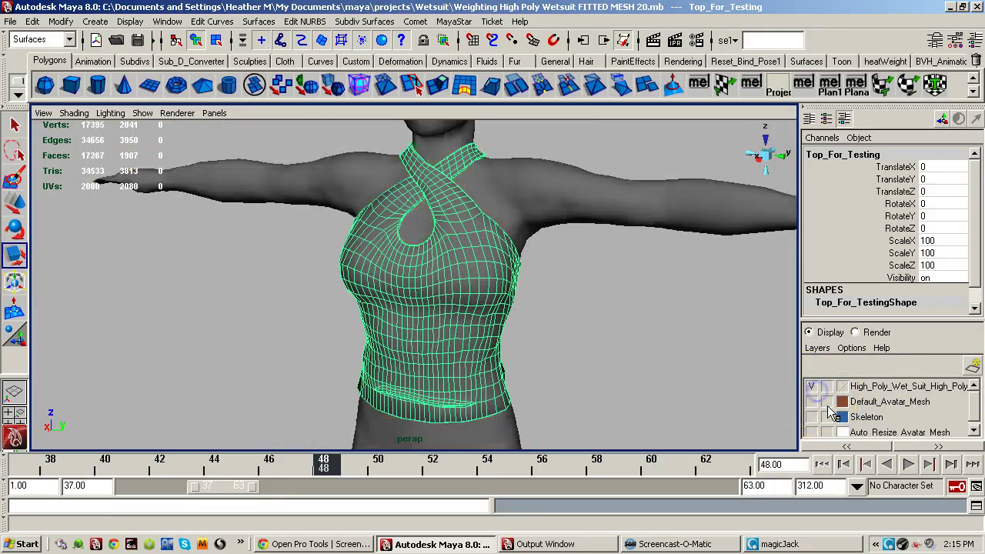
# - Select the high poly wetsuit first and the top second, and use Substitute Geometry from the Animation menu set to replace the wetsuit with the top
pyautogui.keyDown('alt'); pyautogui.moveTo(689, 354); pyautogui.dragTo(574, 345, button='right'); pyautogui.keyUp('alt')
pyautogui.keyDown('alt'); pyautogui.moveTo(576, 332); pyautogui.dragTo(599, 341); pyautogui.keyUp('alt')
pyautogui.moveTo(571, 363)
pyautogui.keyDown('alt'); pyautogui.mouseDown(button='middle')
pyautogui.moveTo(576, 350)
pyautogui.moveTo(570, 377)
pyautogui.mouseUp(button='middle'); pyautogui.keyUp('alt')
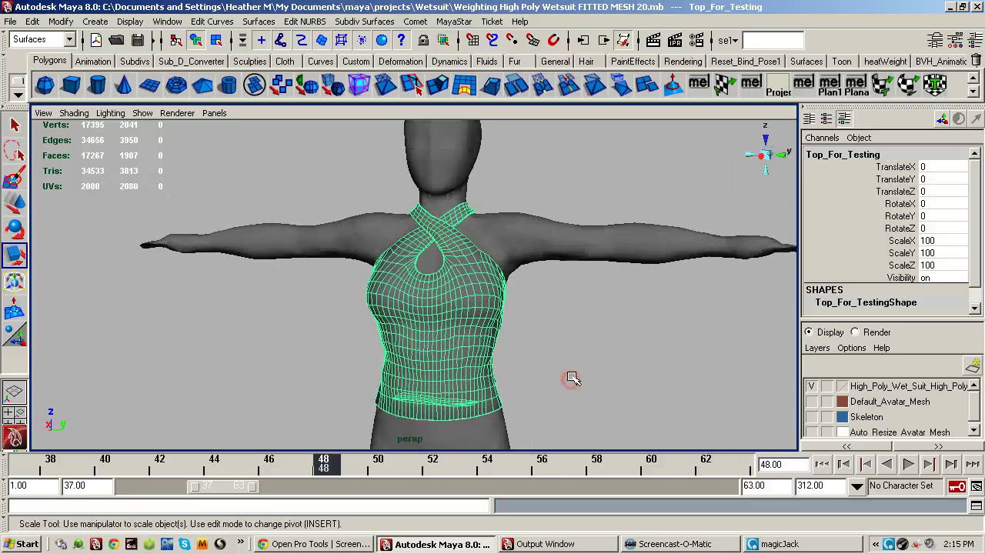
pyautogui.keyDown('alt'); pyautogui.moveTo(570, 379); pyautogui.dragTo(632, 341, button='right'); pyautogui.keyUp('alt')
pyautogui.keyDown('alt'); pyautogui.moveTo(594, 339); pyautogui.dragTo(578, 354, button='middle'); pyautogui.keyUp('alt')
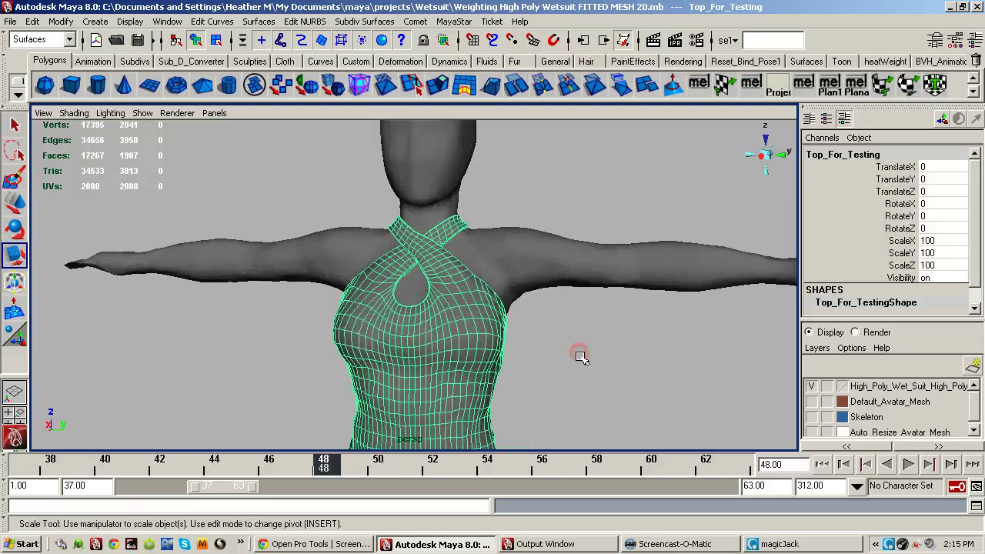
pyautogui.click(540, 337)
pyautogui.keyDown('alt'); pyautogui.moveTo(532, 351); pyautogui.dragTo(583, 334, button='right'); pyautogui.keyUp('alt')
pyautogui.keyDown('alt'); pyautogui.moveTo(583, 334); pyautogui.dragTo(600, 334); pyautogui.keyUp('alt')
pyautogui.moveTo(620, 333)
pyautogui.keyDown('alt'); pyautogui.mouseDown(button='right')
pyautogui.moveTo(567, 332)
pyautogui.moveTo(638, 323)
pyautogui.mouseUp(button='right'); pyautogui.keyUp('alt')
pyautogui.click(627, 269)
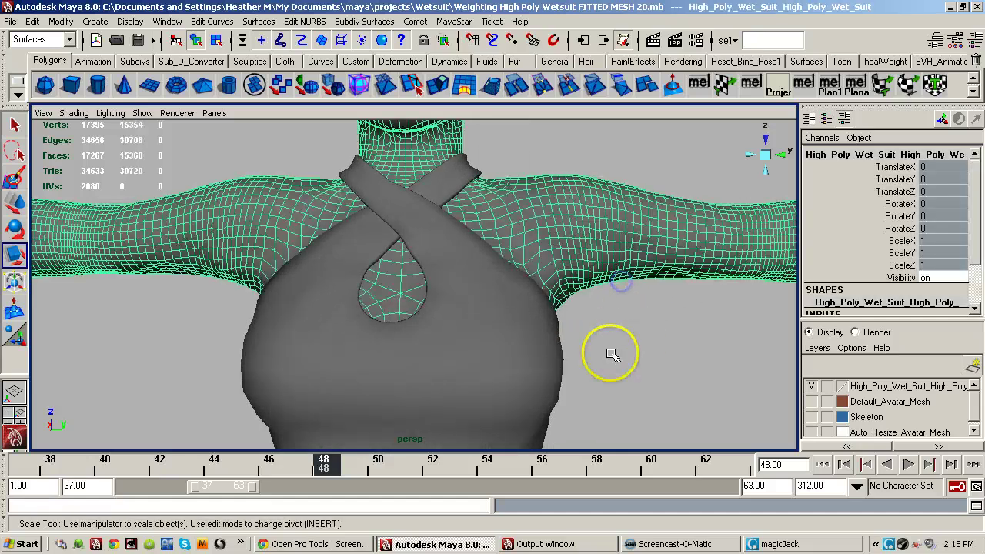
pyautogui.click(561, 340)
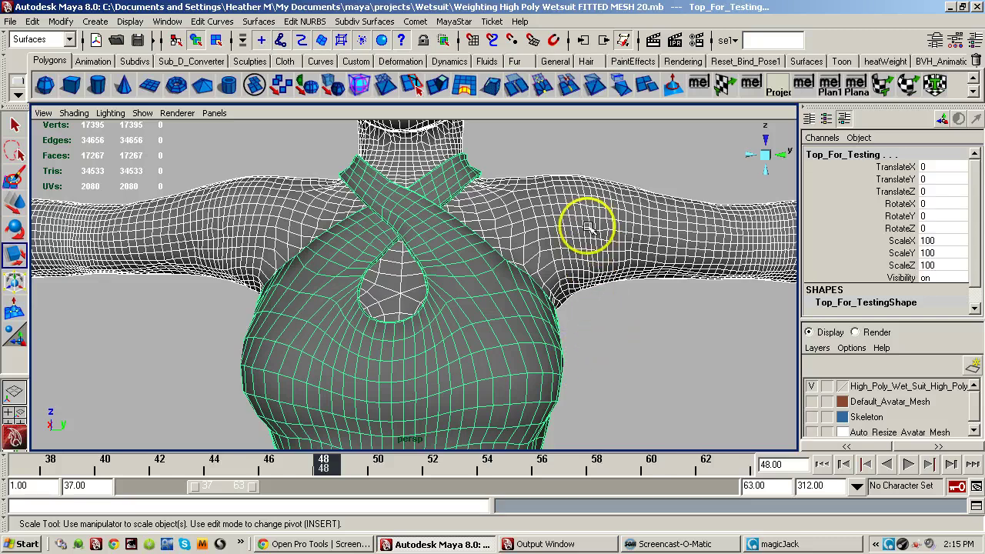
pyautogui.click(69, 39)
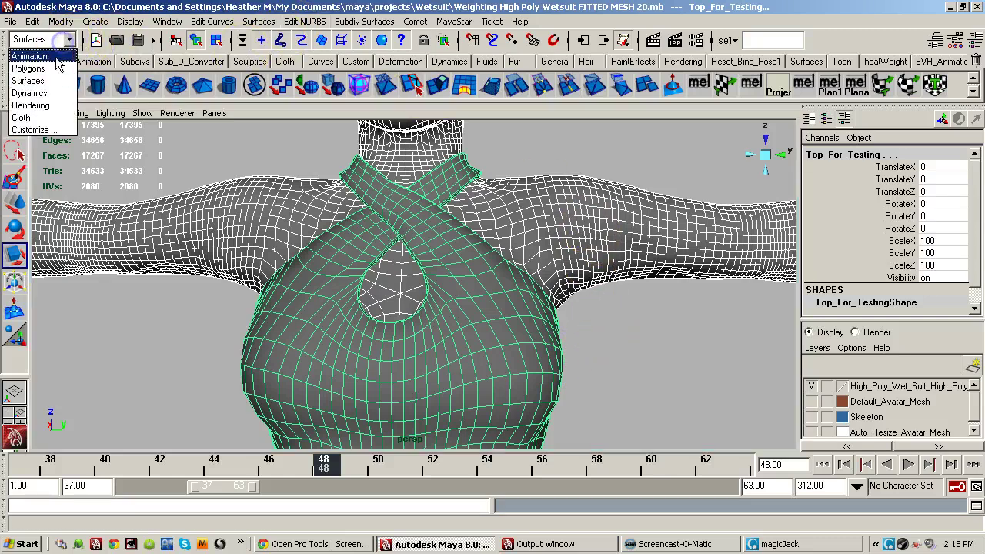
pyautogui.click(54, 50)
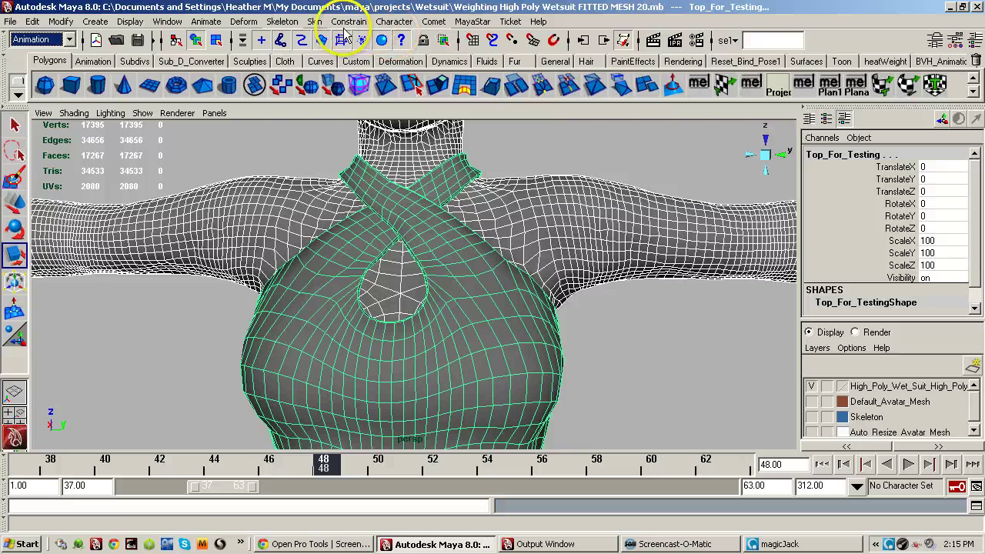
pyautogui.click(314, 21)
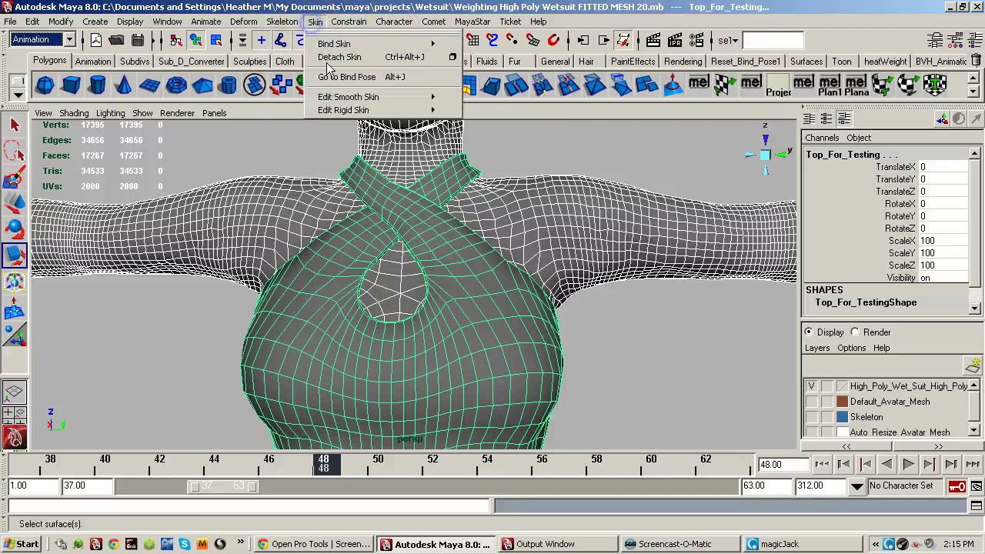
pyautogui.moveTo(413, 104)
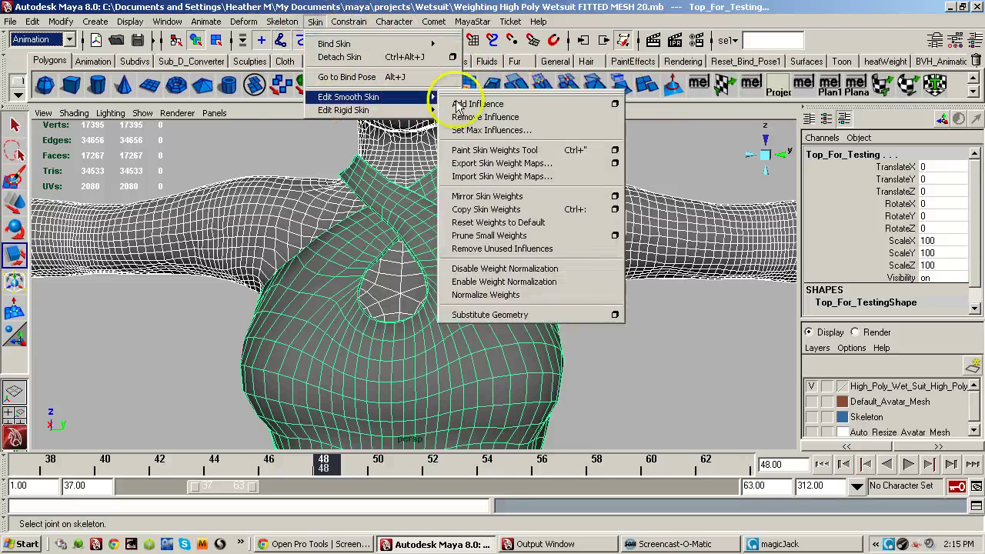
pyautogui.click(548, 315)
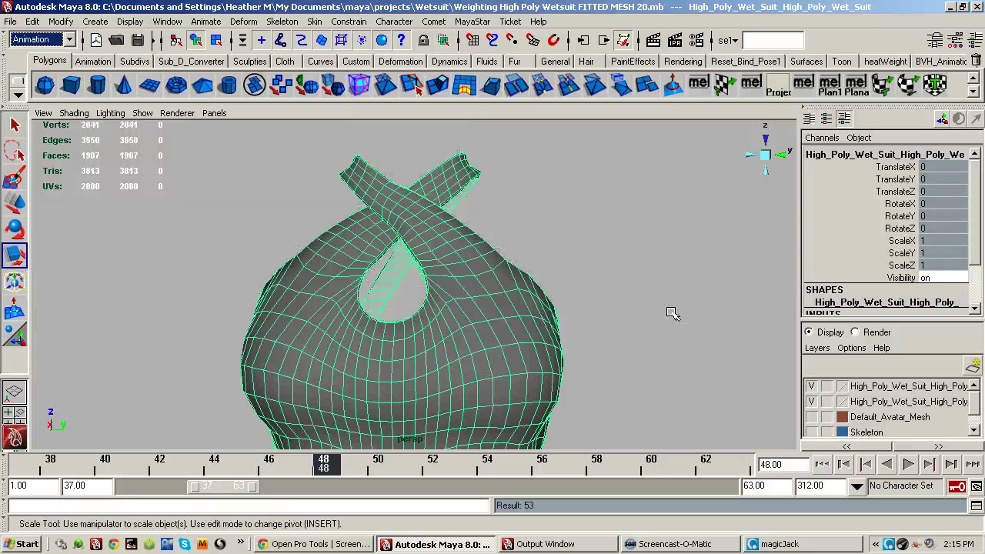
# - Show the Default_Avatar_Mesh layer again so the avatar's body appears beneath the top
pyautogui.keyDown('alt'); pyautogui.moveTo(668, 353); pyautogui.dragTo(564, 360, button='right'); pyautogui.keyUp('alt')
pyautogui.keyDown('alt'); pyautogui.moveTo(623, 334); pyautogui.dragTo(582, 343); pyautogui.keyUp('alt')
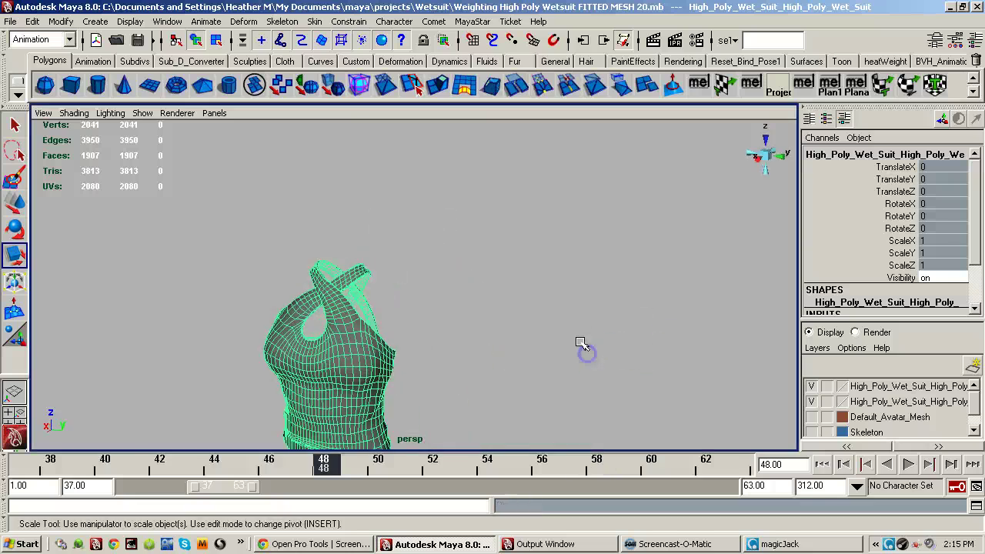
pyautogui.keyDown('alt'); pyautogui.moveTo(582, 343); pyautogui.dragTo(622, 264, button='middle'); pyautogui.keyUp('alt')
pyautogui.click(811, 416)
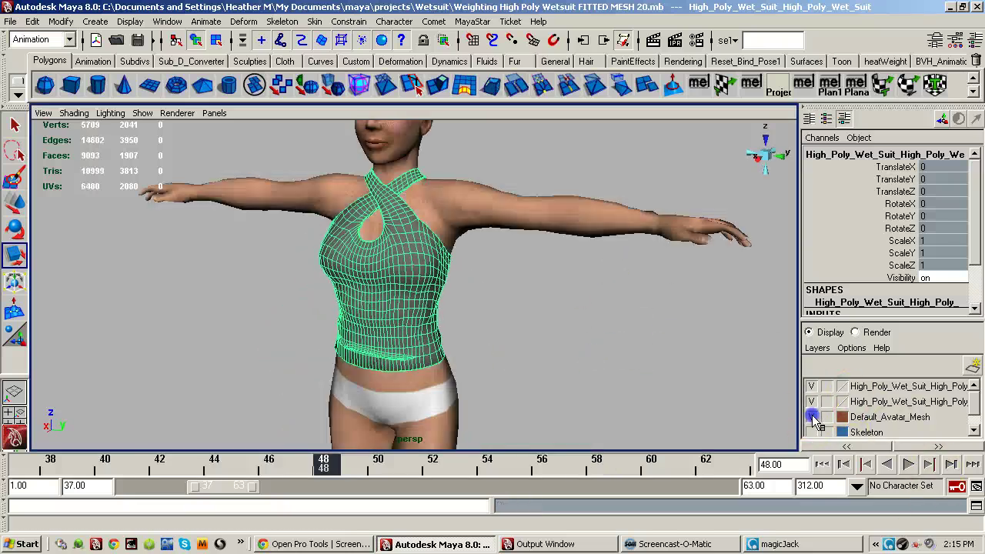
# - Play the animation, check from the front how the top deforms with the avatar, and stop playback
pyautogui.click(908, 466)
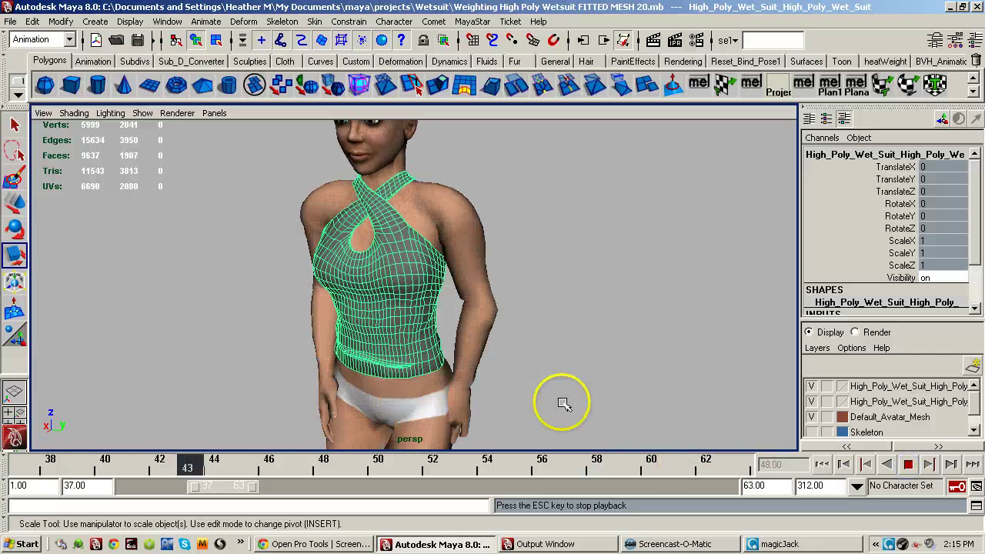
pyautogui.keyDown('alt'); pyautogui.moveTo(561, 400); pyautogui.dragTo(547, 368); pyautogui.keyUp('alt')
pyautogui.keyDown('alt'); pyautogui.moveTo(544, 398); pyautogui.dragTo(544, 419, button='middle'); pyautogui.keyUp('alt')
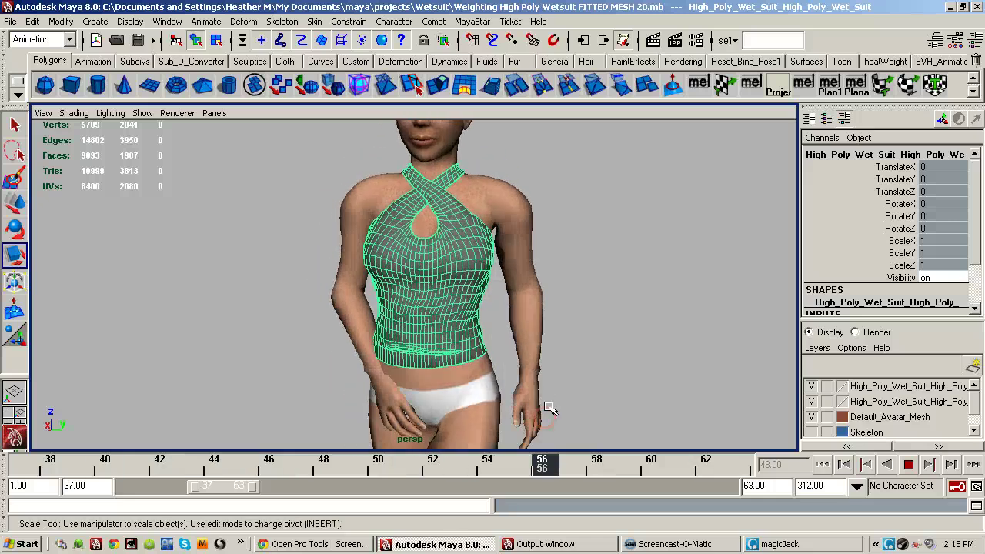
pyautogui.click(908, 464)
# - Put the avatar into the MayaStar T-Pose
pyautogui.click(472, 21)
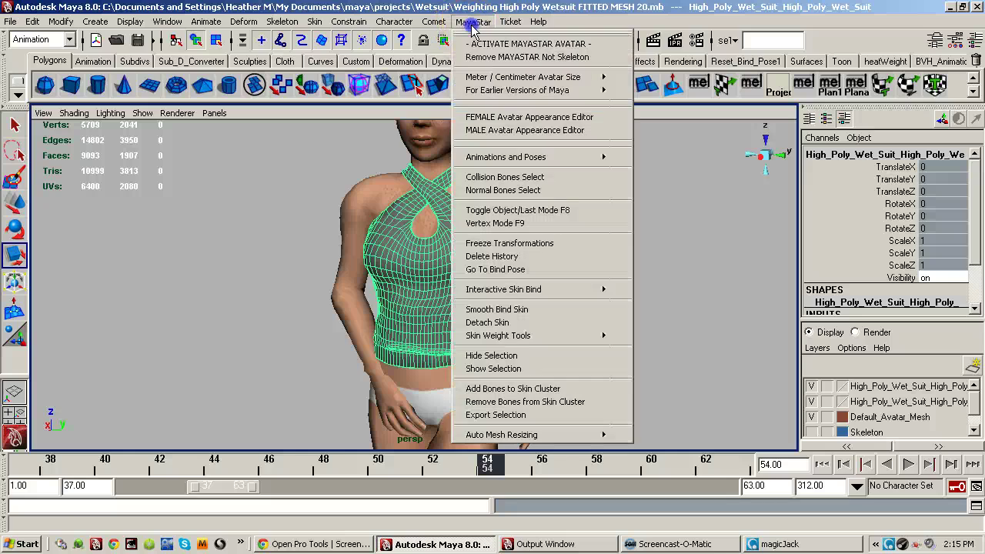
pyautogui.moveTo(591, 154)
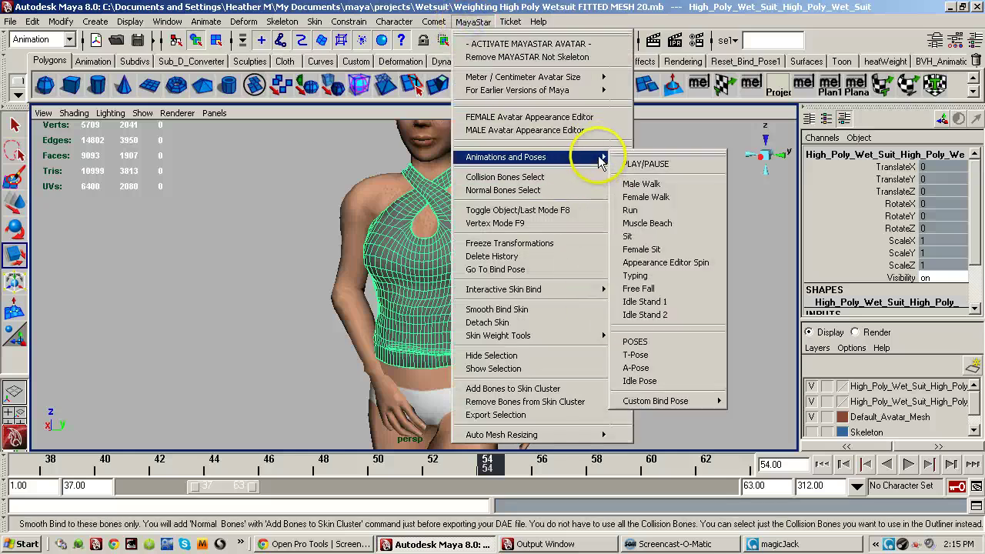
pyautogui.click(655, 358)
# - Open the female Avatar Appearance Editor and set the torso's Breast Size to 100
pyautogui.keyDown('alt'); pyautogui.moveTo(564, 298); pyautogui.dragTo(585, 311, button='right'); pyautogui.keyUp('alt')
pyautogui.keyDown('alt'); pyautogui.moveTo(586, 311); pyautogui.dragTo(587, 339, button='middle'); pyautogui.keyUp('alt')
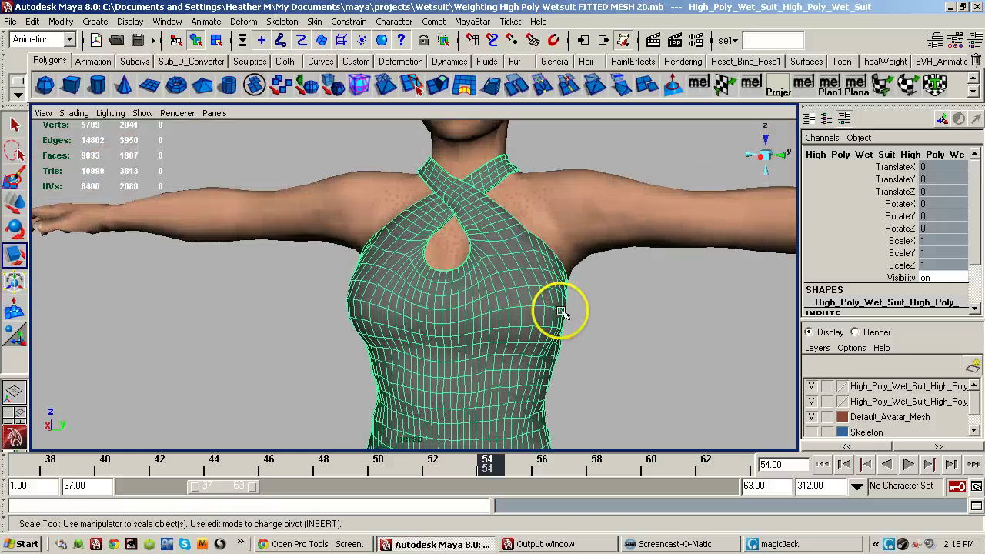
pyautogui.click(473, 21)
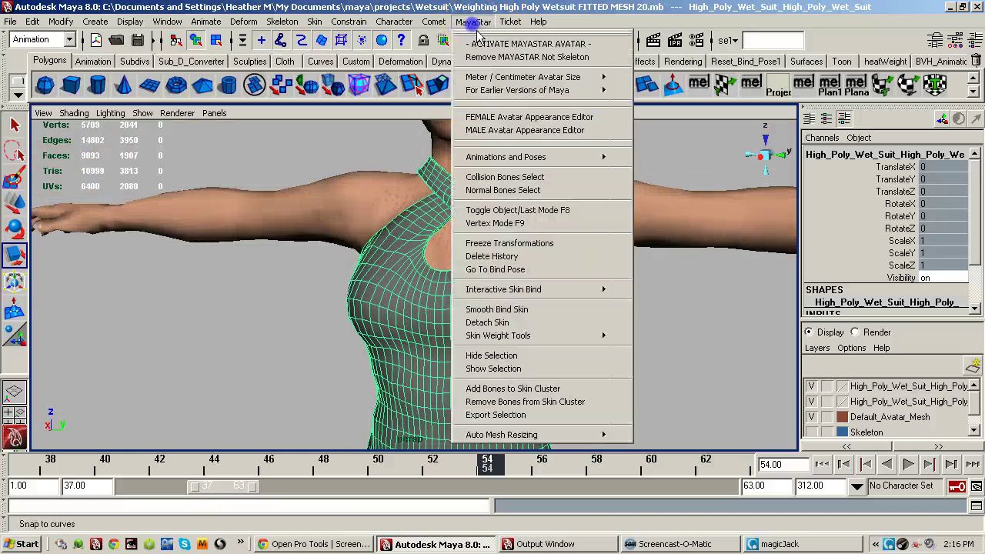
pyautogui.click(512, 180)
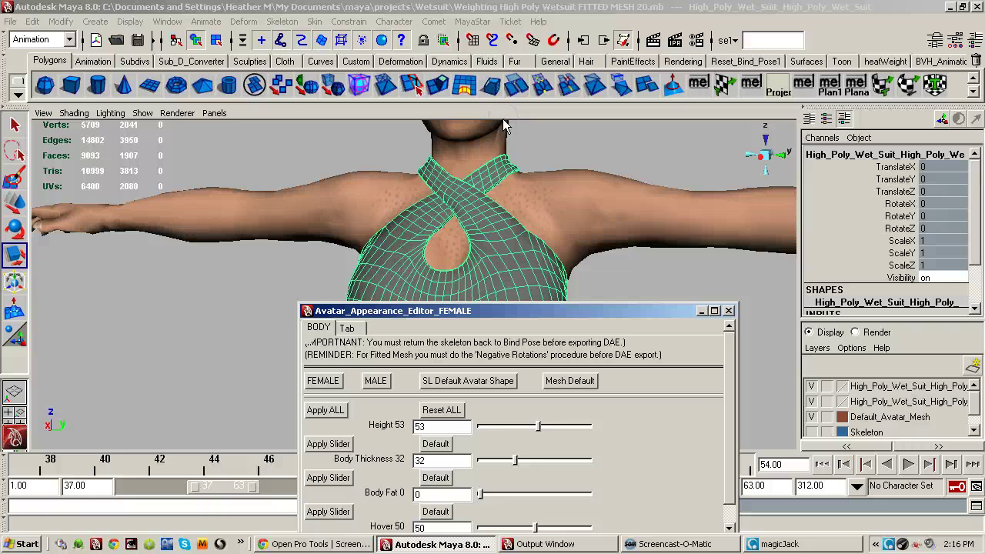
pyautogui.moveTo(647, 310); pyautogui.dragTo(946, 188)
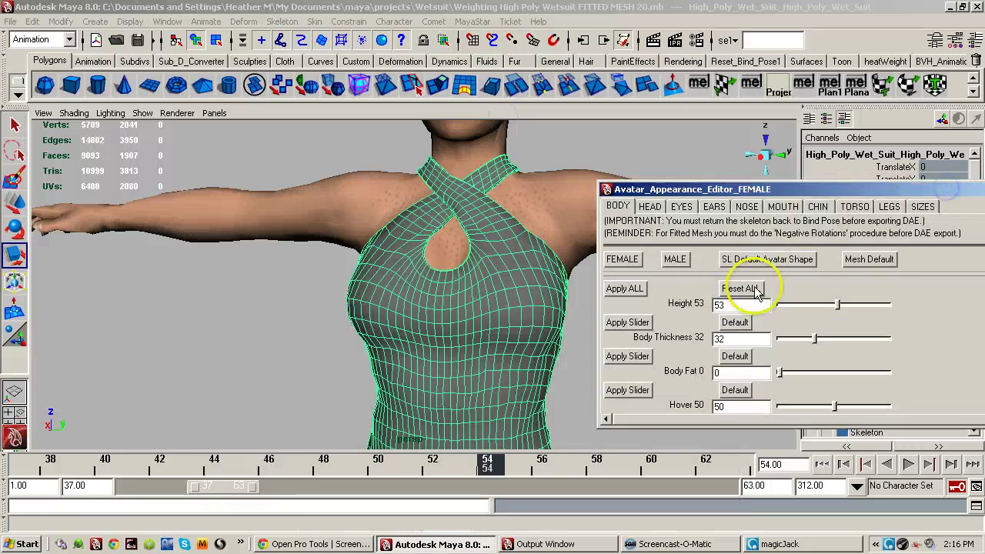
pyautogui.click(856, 207)
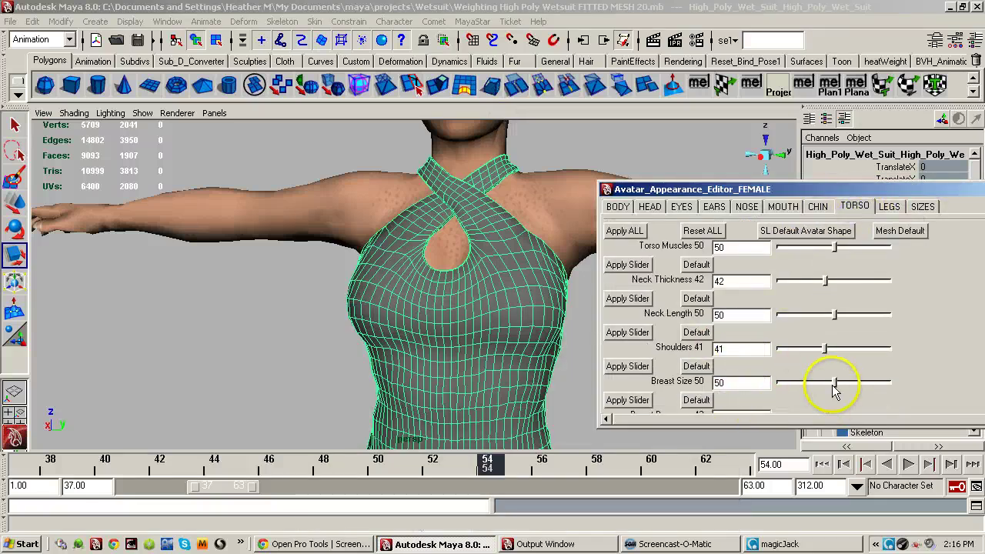
pyautogui.moveTo(845, 393); pyautogui.dragTo(912, 378)
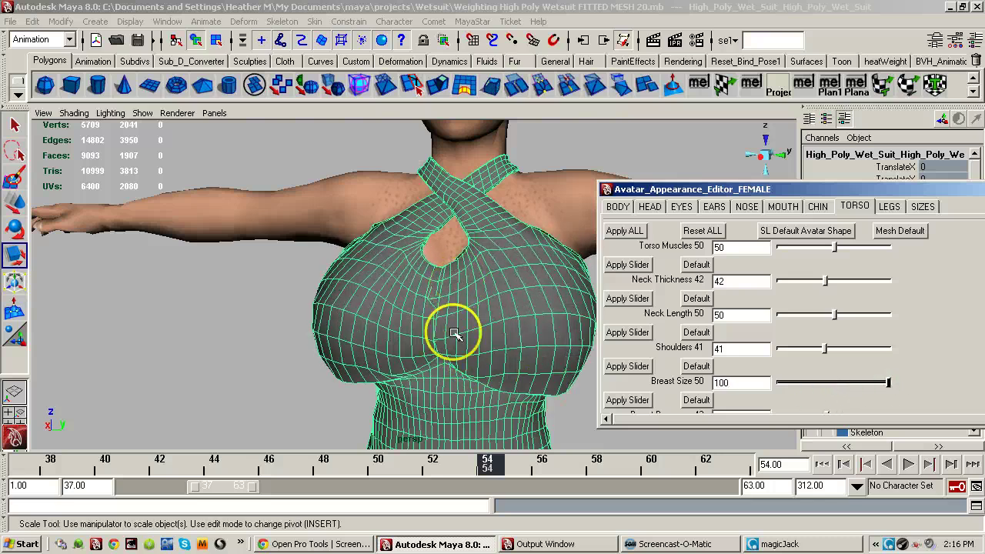
# - Move the Avatar Appearance Editor out of the way and float the Skin Weight Tools as a separate window beside the model
pyautogui.keyDown('alt'); pyautogui.moveTo(539, 345); pyautogui.dragTo(477, 327); pyautogui.keyUp('alt')
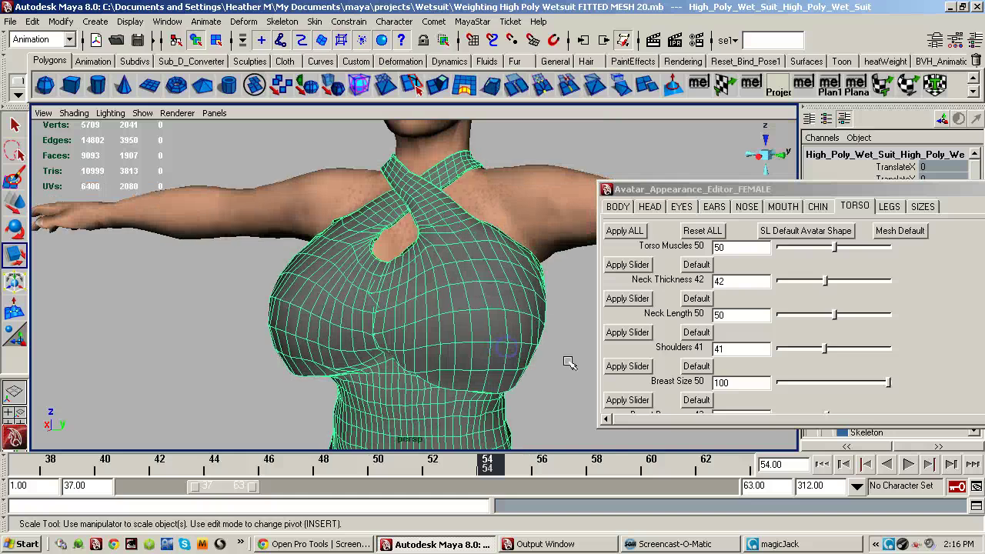
pyautogui.click(866, 190)
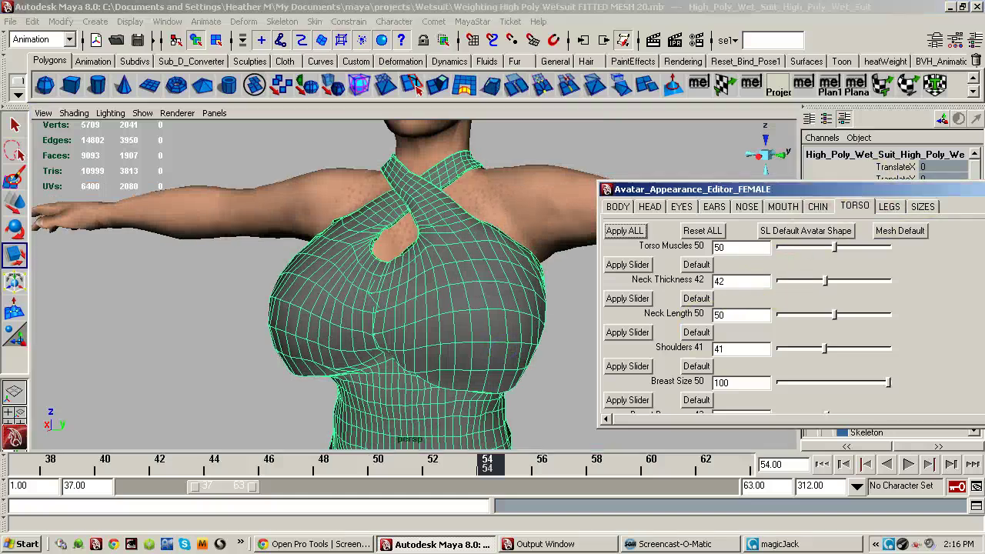
pyautogui.moveTo(866, 190); pyautogui.dragTo(984, 190)
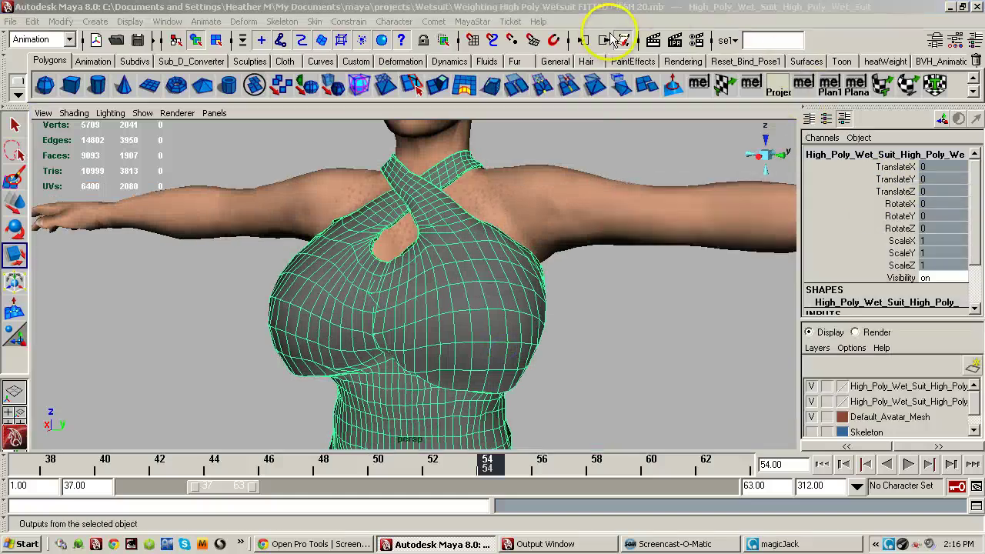
pyautogui.click(473, 22)
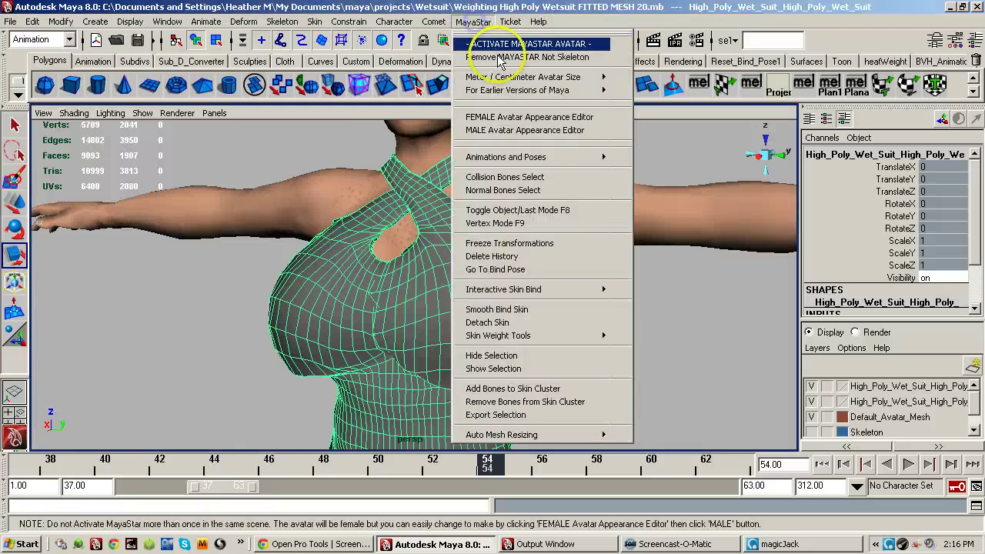
pyautogui.moveTo(586, 346)
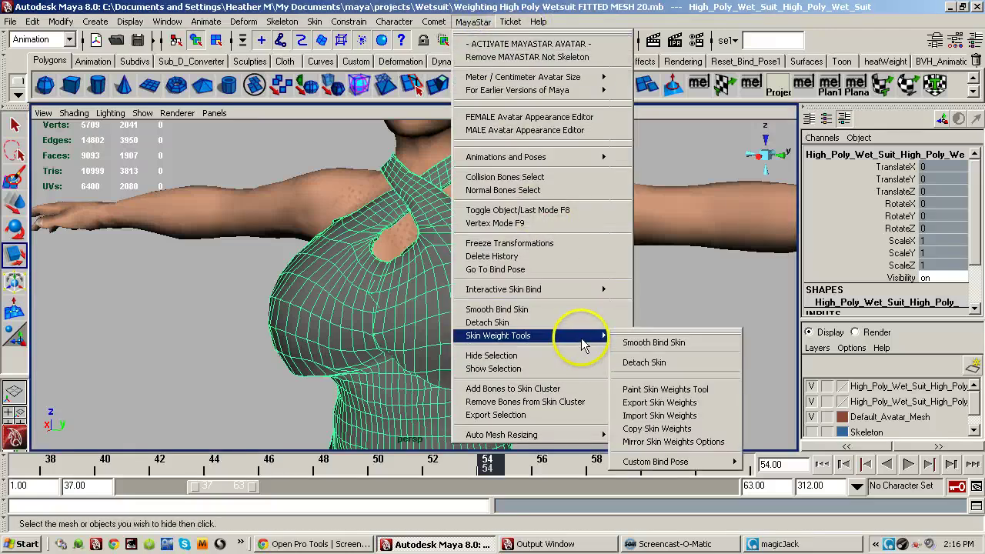
pyautogui.click(641, 333)
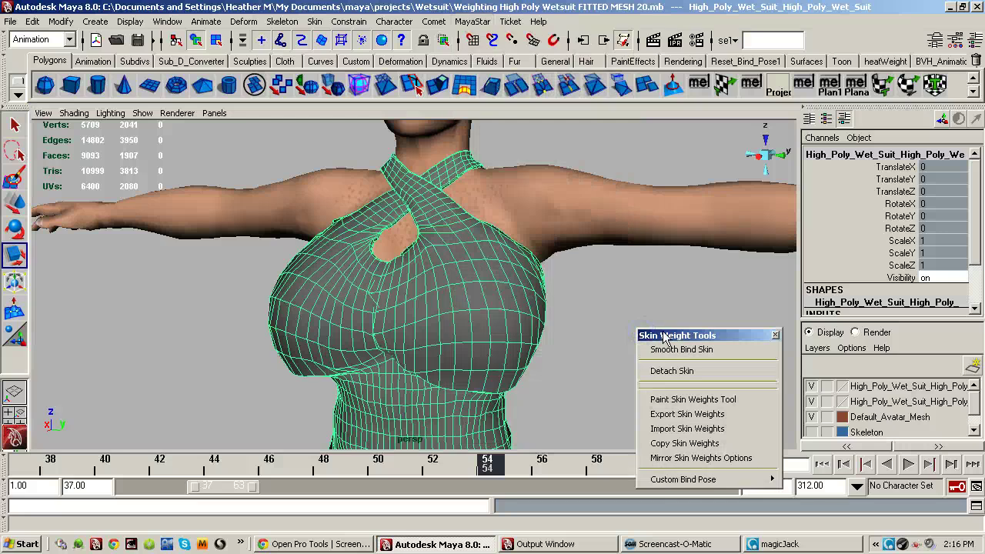
pyautogui.moveTo(663, 333); pyautogui.dragTo(76, 239)
# - Switch the top to vertex mode, select a vertex on the centre line of the chest, and frame it closely
pyautogui.scroll(4, 385, 367)
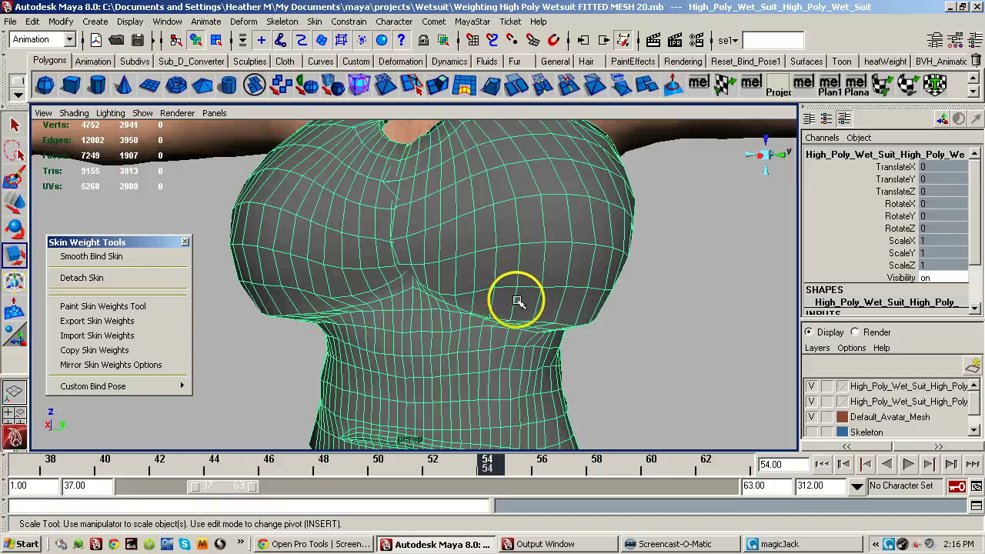
pyautogui.press('F8')
pyautogui.keyDown('alt'); pyautogui.moveTo(511, 304); pyautogui.dragTo(543, 291); pyautogui.keyUp('alt')
pyautogui.press('r')
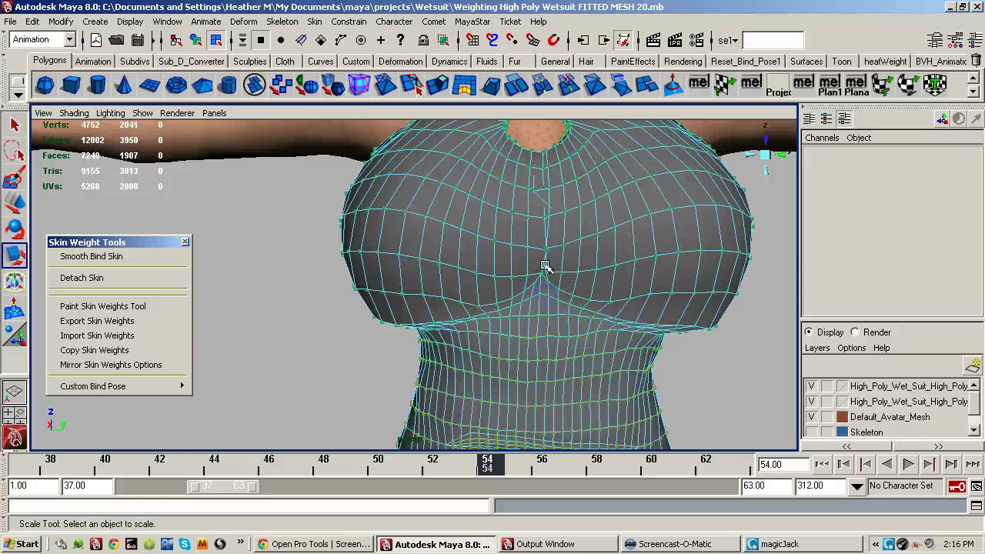
pyautogui.click(545, 255)
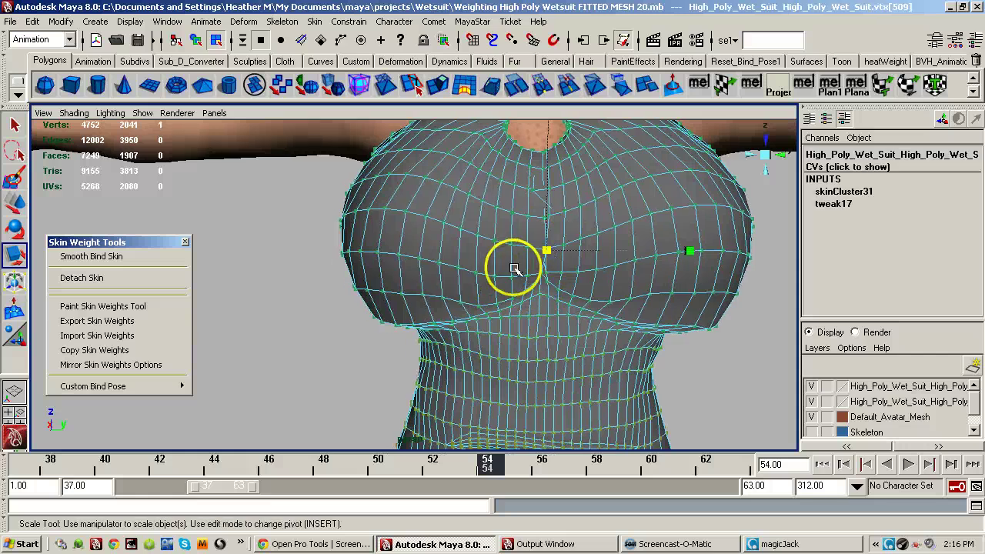
pyautogui.click(517, 267)
pyautogui.press('f')
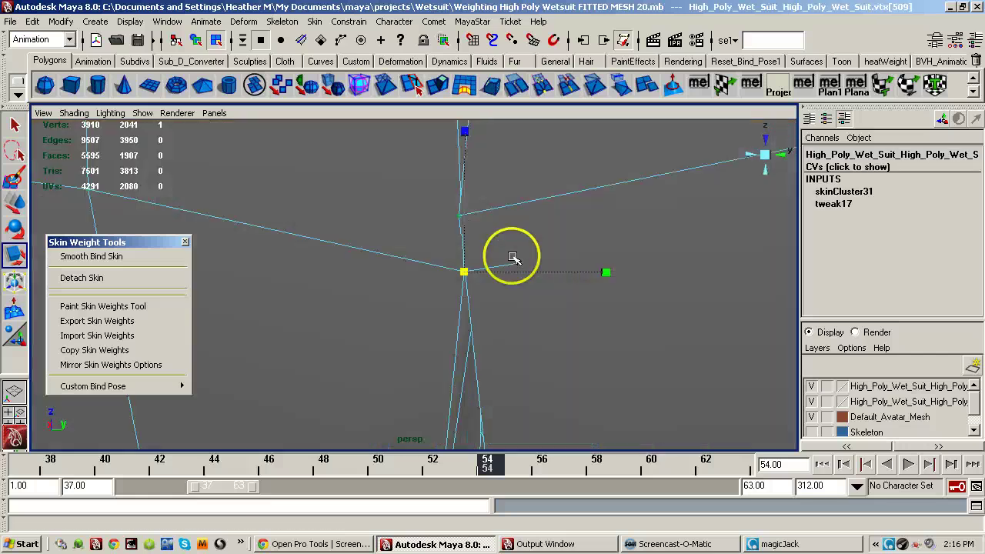
# - Looking from inside the mesh, select the two neighbouring vertices along the top's centre seam in place of the single vertex
pyautogui.keyDown('alt'); pyautogui.moveTo(510, 253); pyautogui.dragTo(169, 261); pyautogui.keyUp('alt')
pyautogui.keyDown('alt'); pyautogui.moveTo(472, 233); pyautogui.dragTo(185, 253, button='right'); pyautogui.keyUp('alt')
pyautogui.keyDown('alt'); pyautogui.moveTo(493, 215); pyautogui.dragTo(251, 239, button='right'); pyautogui.keyUp('alt')
pyautogui.keyDown('alt'); pyautogui.moveTo(467, 201); pyautogui.dragTo(368, 236, button='right'); pyautogui.keyUp('alt')
pyautogui.keyDown('alt'); pyautogui.moveTo(431, 238); pyautogui.dragTo(444, 241); pyautogui.keyUp('alt')
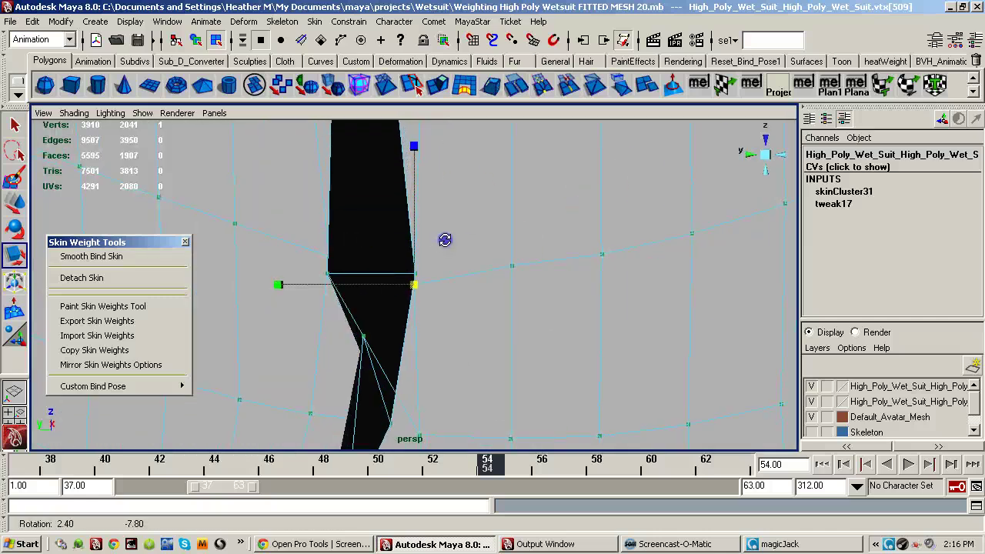
pyautogui.keyDown('alt'); pyautogui.moveTo(444, 241); pyautogui.dragTo(329, 281, button='right'); pyautogui.keyUp('alt')
pyautogui.keyDown('alt'); pyautogui.moveTo(409, 265); pyautogui.dragTo(432, 290, button='middle'); pyautogui.keyUp('alt')
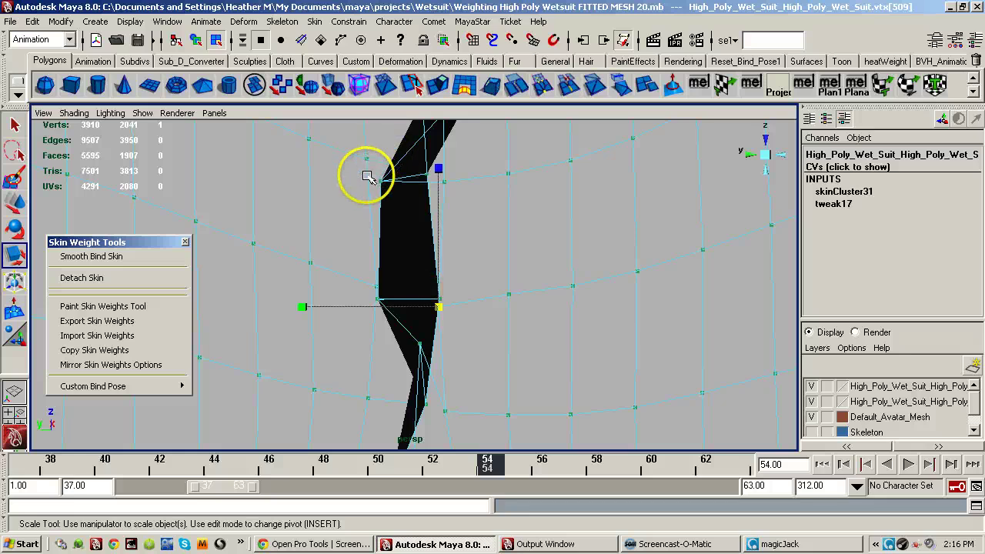
pyautogui.moveTo(369, 170); pyautogui.dragTo(383, 208)
pyautogui.keyDown('shift'); pyautogui.moveTo(385, 299); pyautogui.dragTo(371, 311); pyautogui.keyUp('shift')
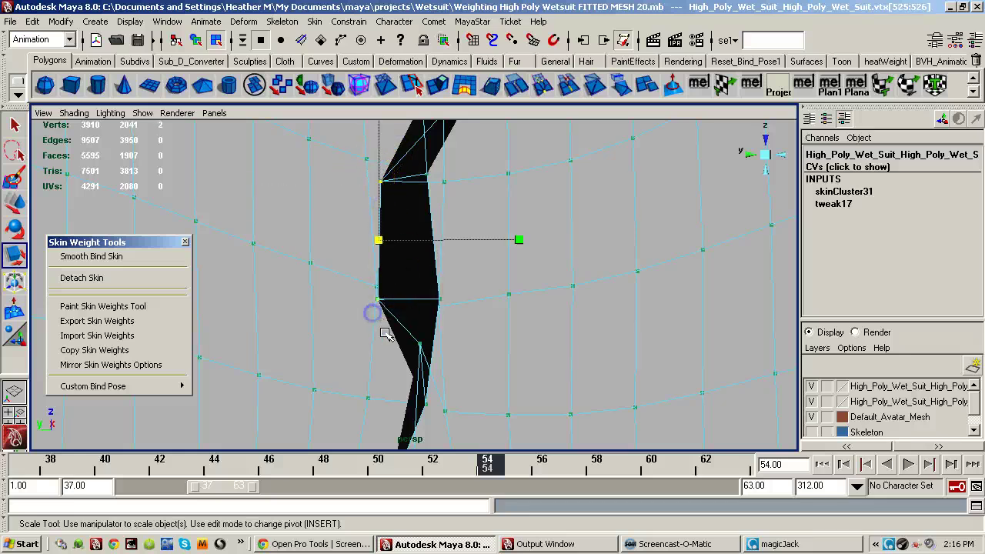
# - Grow the vertex selection outward from the centre seam until it covers the front of the chest up to the keyhole opening
pyautogui.keyDown('alt'); pyautogui.moveTo(466, 246); pyautogui.dragTo(363, 258); pyautogui.keyUp('alt')
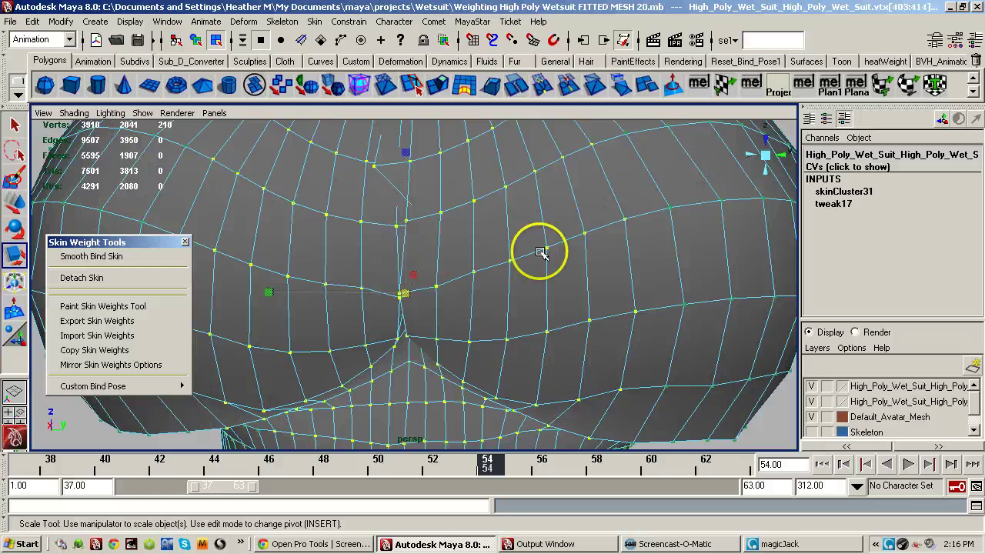
pyautogui.keyDown('alt'); pyautogui.moveTo(604, 253); pyautogui.dragTo(374, 258, button='right'); pyautogui.keyUp('alt')
pyautogui.press('r')
pyautogui.keyDown('alt'); pyautogui.moveTo(440, 254); pyautogui.dragTo(425, 248); pyautogui.keyUp('alt')
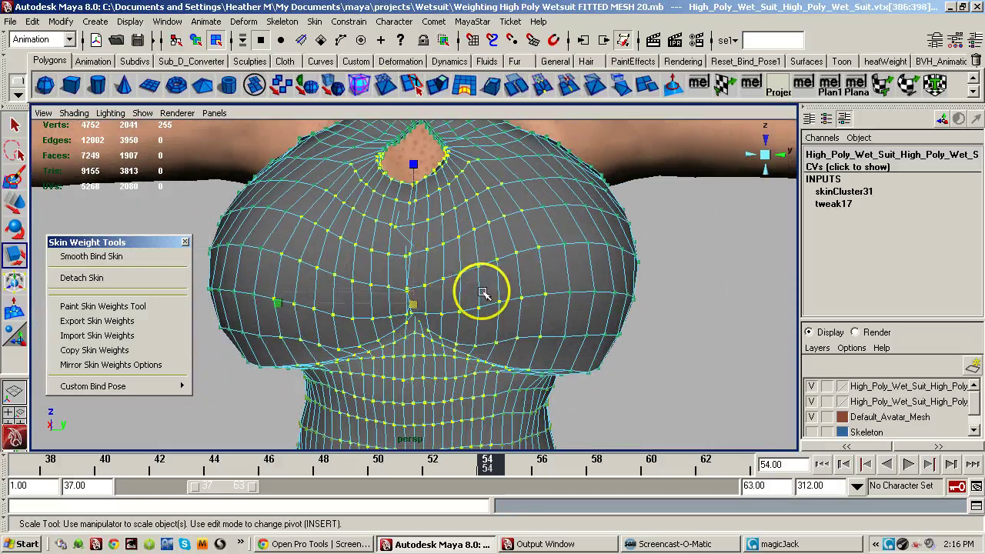
pyautogui.press('space')
pyautogui.press('space')
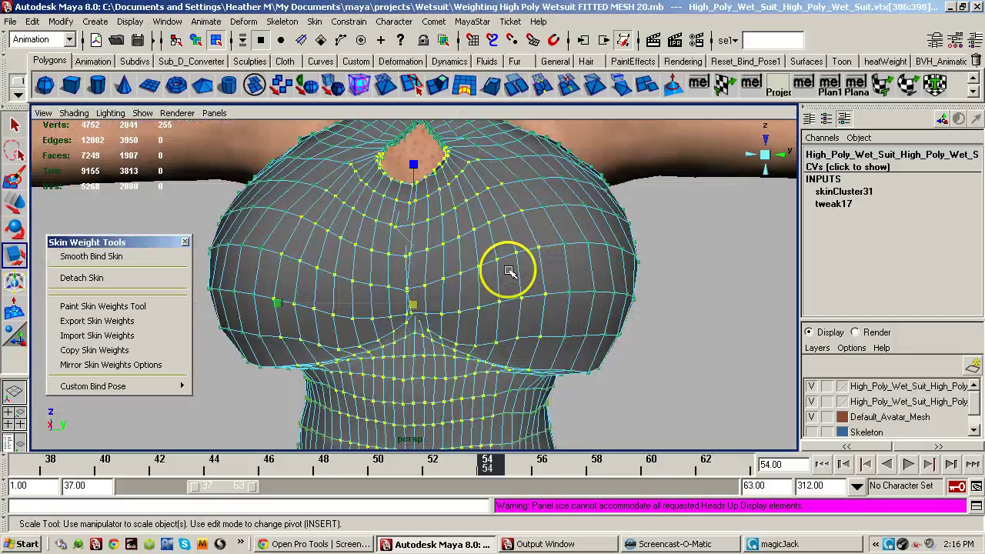
# - Deselect the vertex rows on the midriff below the bust, keeping only the chest vertices selected
pyautogui.keyDown('alt'); pyautogui.moveTo(493, 307); pyautogui.dragTo(587, 137, button='middle'); pyautogui.keyUp('alt')
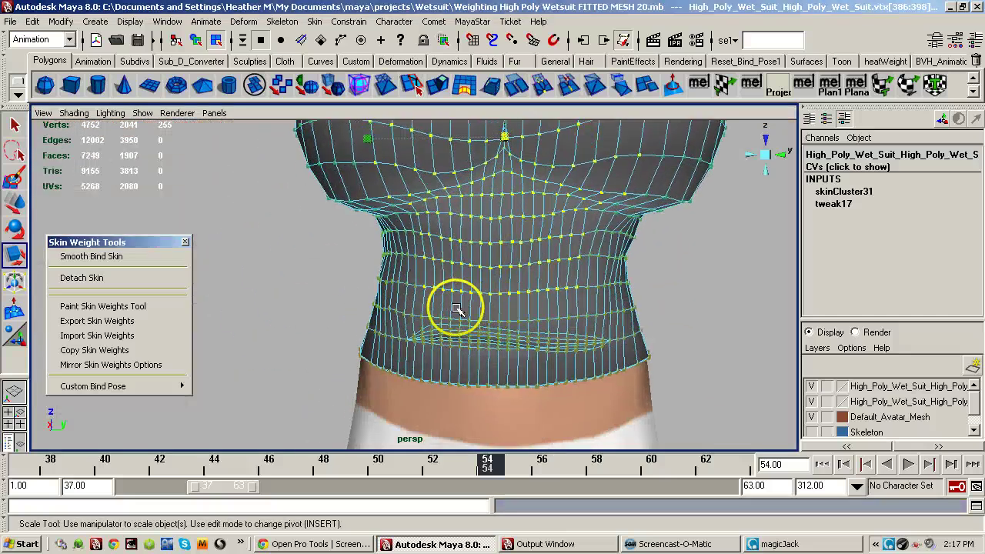
pyautogui.moveTo(366, 320); pyautogui.dragTo(561, 266)
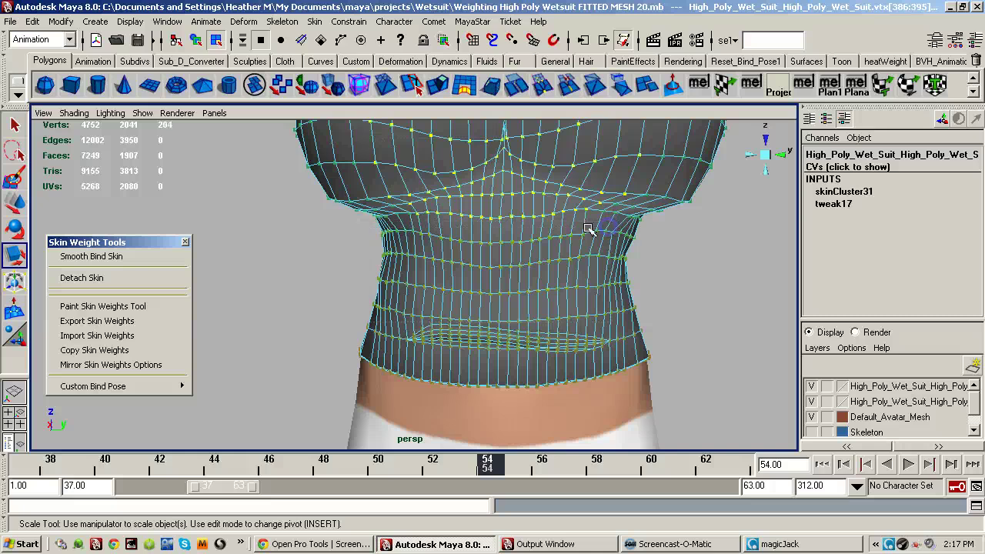
pyautogui.click(462, 231)
pyautogui.keyDown('ctrl'); pyautogui.moveTo(413, 233); pyautogui.dragTo(444, 208); pyautogui.keyUp('ctrl')
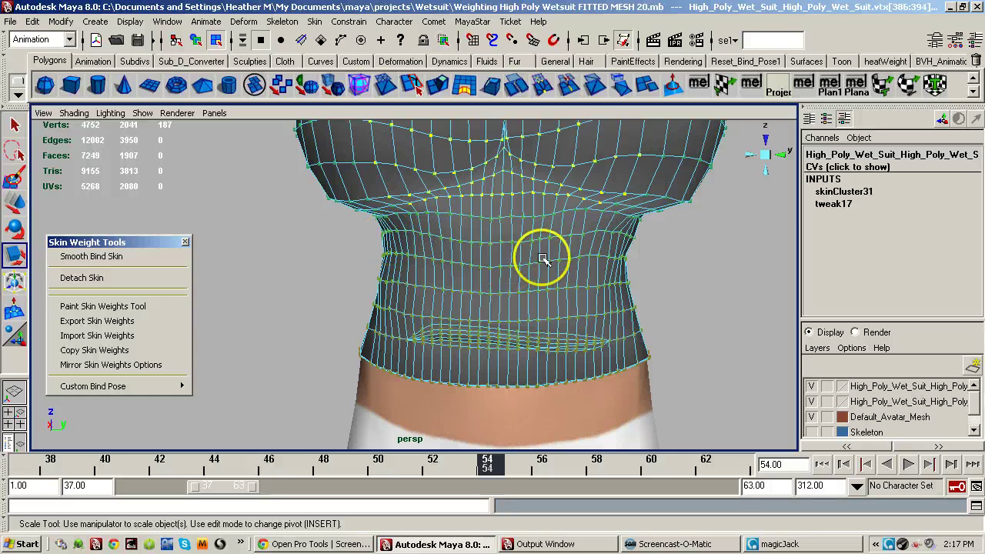
# - With the Paint Skin Weights Tool set to Smooth, flood the LEFT_PEC and RIGHT_PEC weights on the selected chest vertices
pyautogui.moveTo(507, 339)
pyautogui.keyDown('alt'); pyautogui.mouseDown(button='middle')
pyautogui.moveTo(475, 377)
pyautogui.moveTo(465, 372)
pyautogui.mouseUp(button='middle'); pyautogui.keyUp('alt')
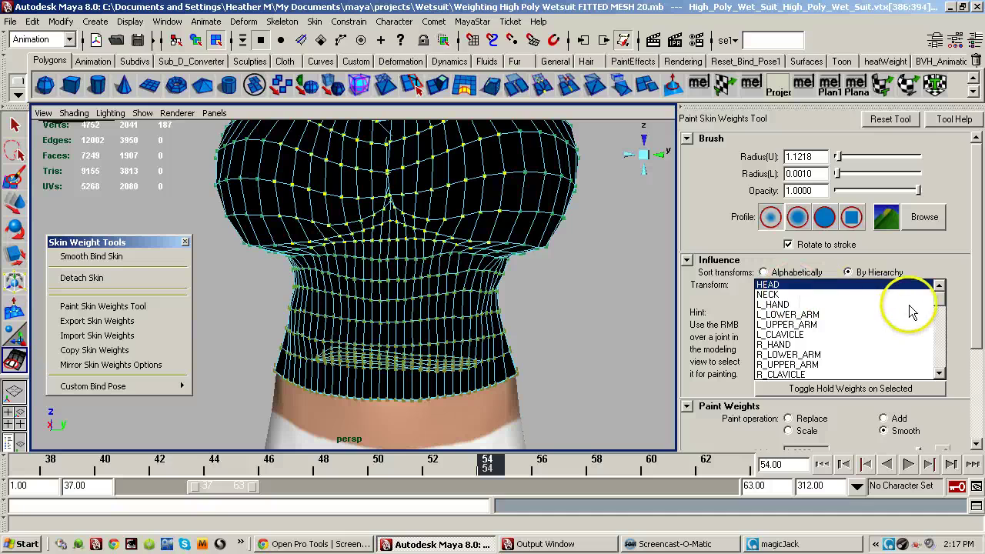
pyautogui.moveTo(940, 293); pyautogui.dragTo(944, 306)
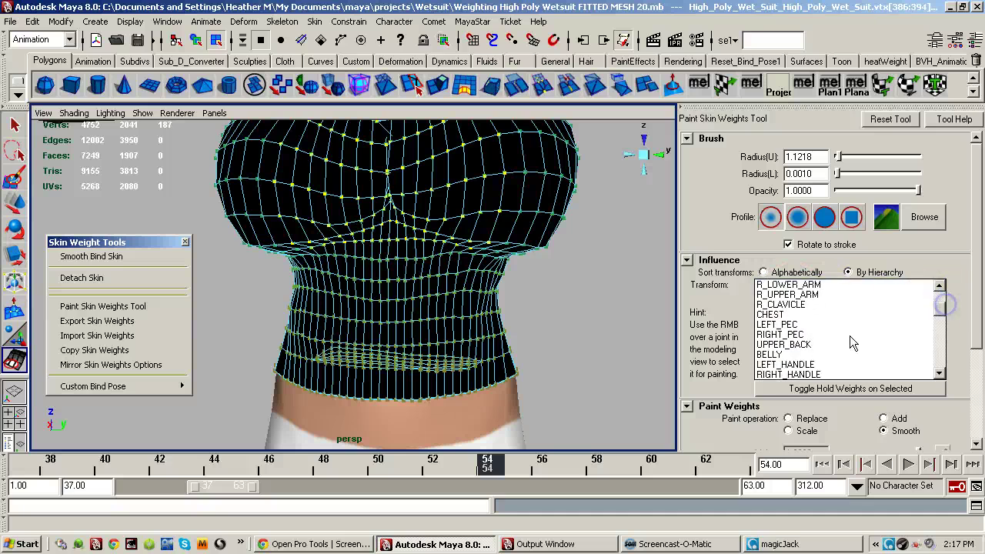
pyautogui.click(802, 330)
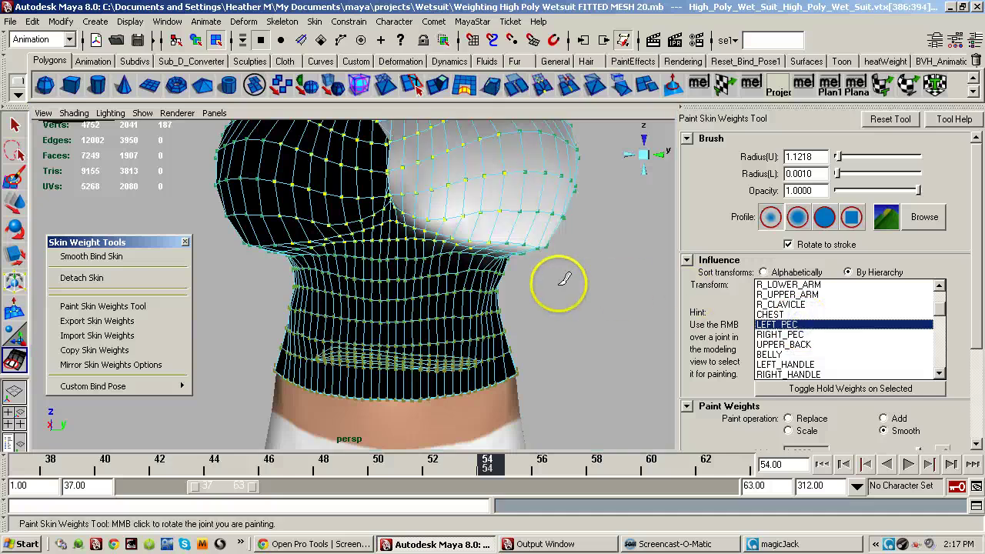
pyautogui.keyDown('alt'); pyautogui.moveTo(563, 281); pyautogui.dragTo(579, 260, button='middle'); pyautogui.keyUp('alt')
pyautogui.moveTo(973, 254); pyautogui.dragTo(973, 325)
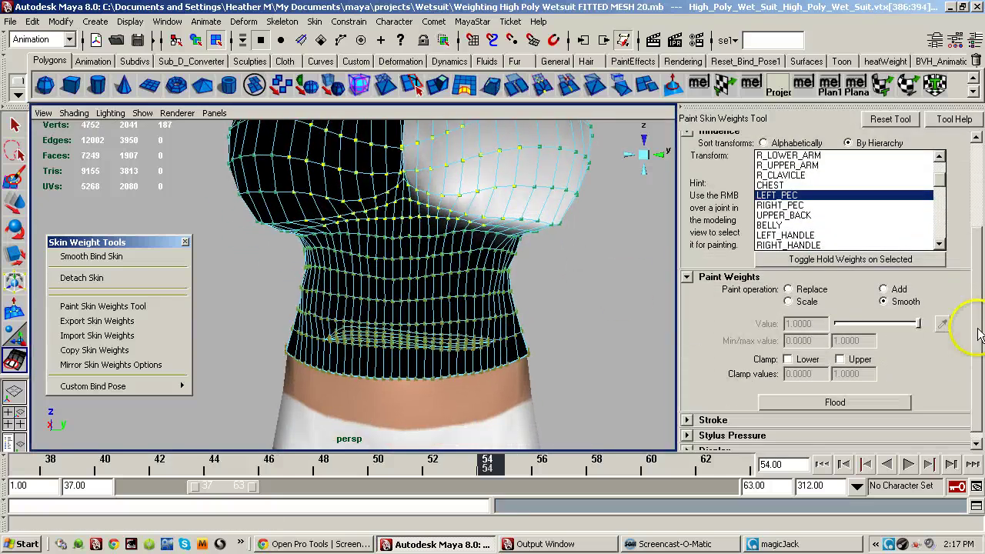
pyautogui.click(835, 400)
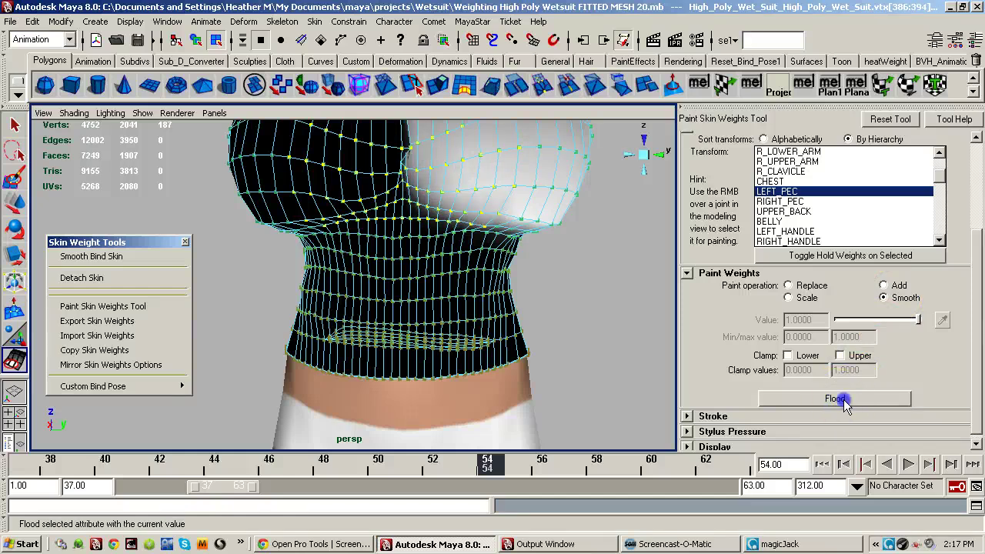
pyautogui.click(800, 202)
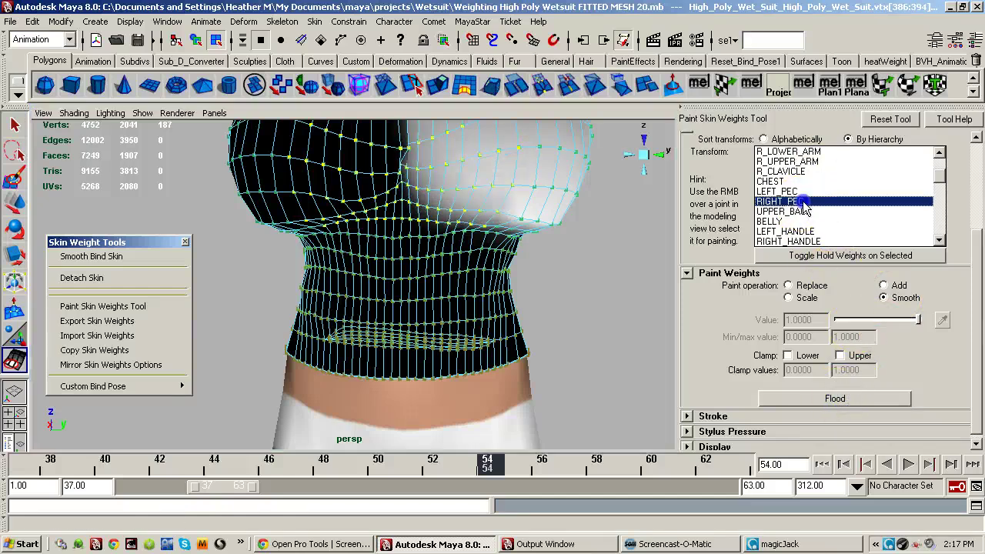
pyautogui.click(834, 399)
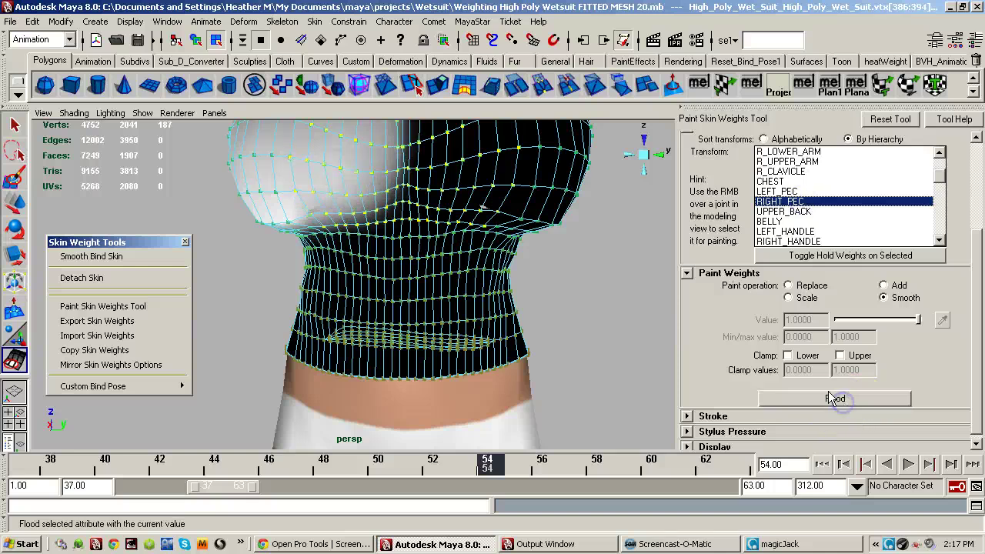
# - Shrink the vertex selection toward the chest centre and flood Smooth again for RIGHT_PEC and LEFT_PEC
pyautogui.keyDown('alt'); pyautogui.moveTo(573, 273); pyautogui.dragTo(559, 340, button='middle'); pyautogui.keyUp('alt')
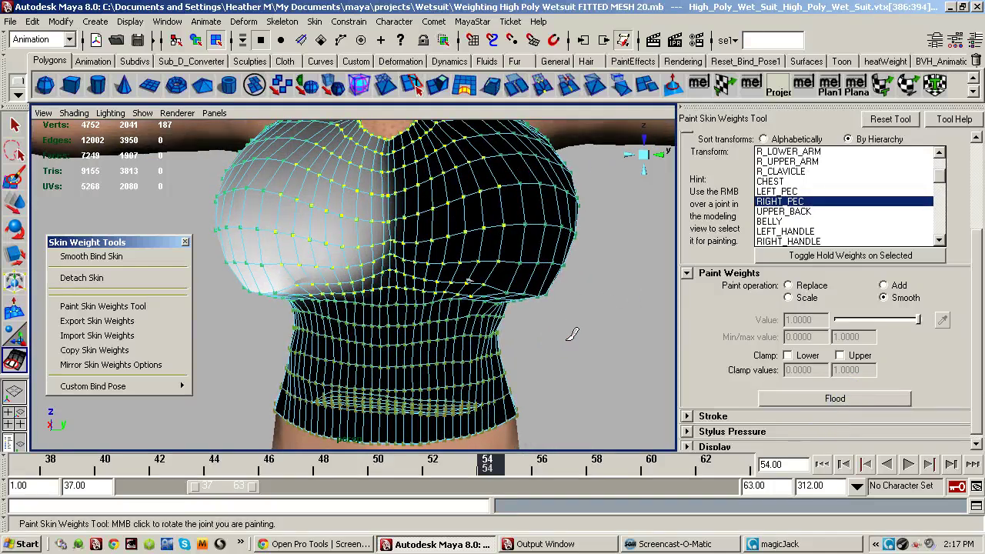
pyautogui.click(560, 328)
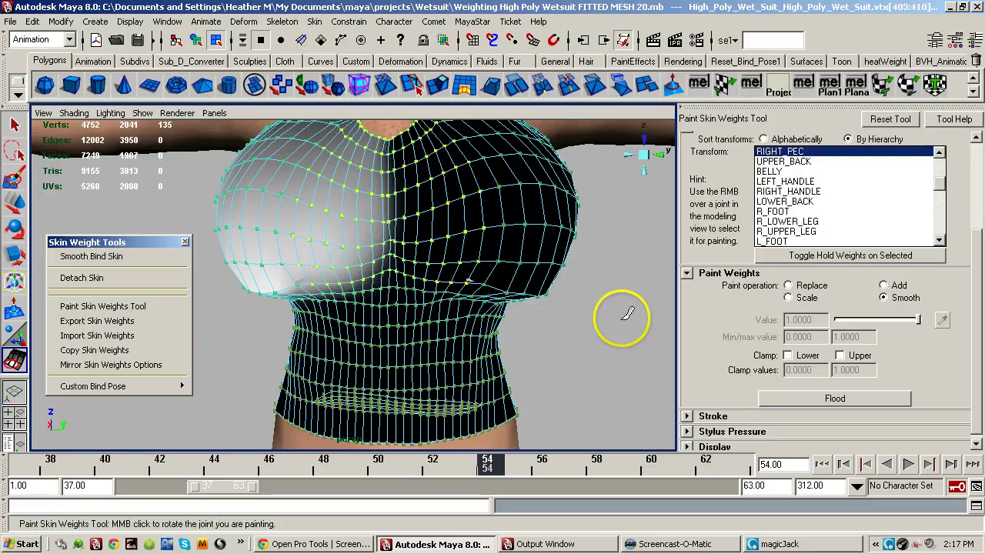
pyautogui.click(849, 405)
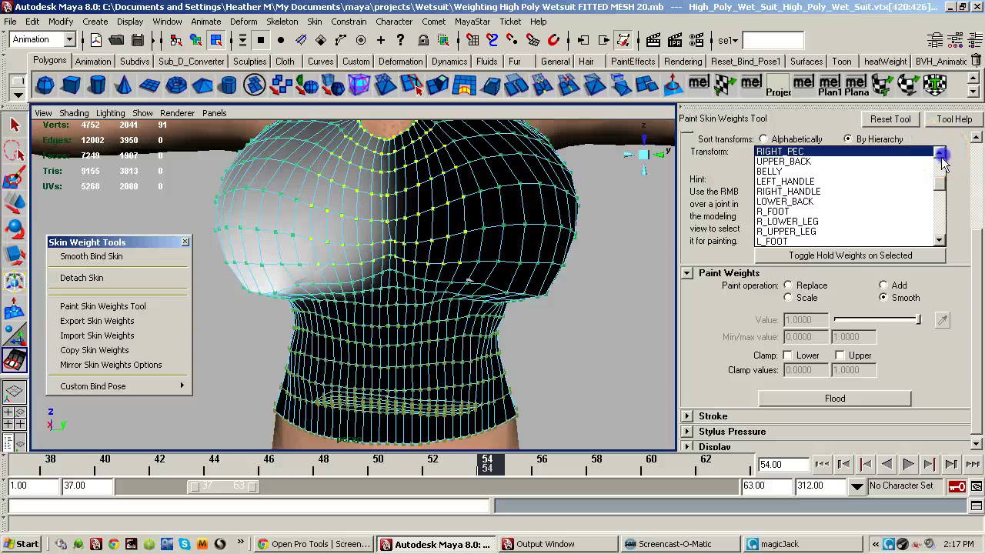
pyautogui.click(939, 152)
pyautogui.click(909, 151)
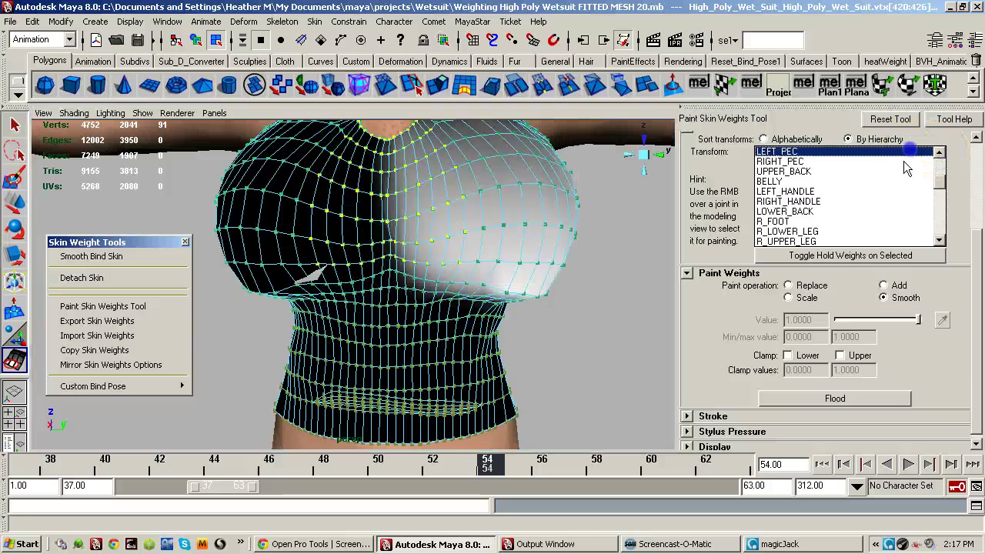
pyautogui.click(836, 400)
pyautogui.click(836, 403)
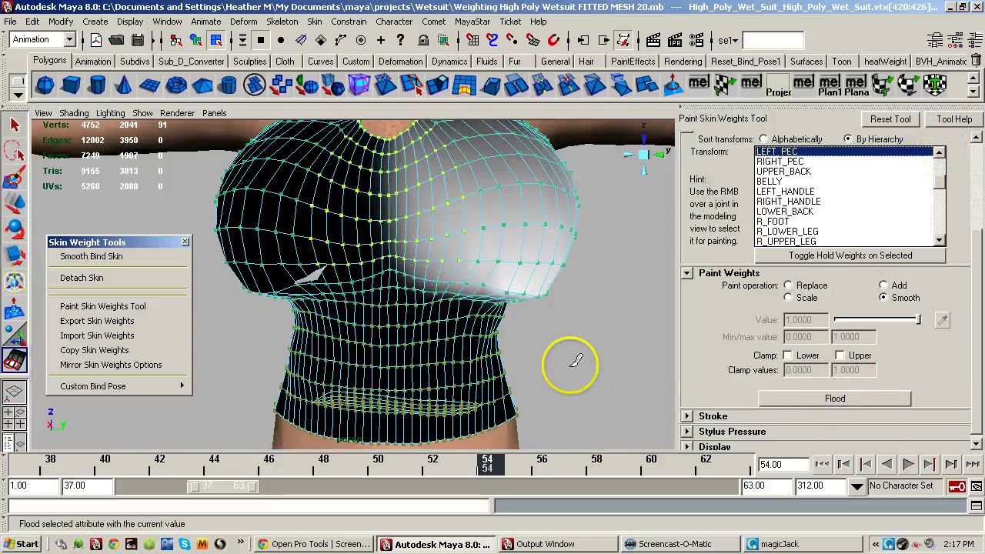
# - Shrink the vertex selection to a small central chest patch and return the top to object mode to inspect its LEFT_PEC weights
pyautogui.keyDown('alt'); pyautogui.moveTo(510, 313); pyautogui.dragTo(481, 272); pyautogui.keyUp('alt')
pyautogui.moveTo(497, 272)
pyautogui.keyDown('alt'); pyautogui.mouseDown(button='middle')
pyautogui.moveTo(510, 343)
pyautogui.moveTo(532, 337)
pyautogui.mouseUp(button='middle'); pyautogui.keyUp('alt')
pyautogui.moveTo(498, 328)
pyautogui.keyDown('alt'); pyautogui.mouseDown()
pyautogui.moveTo(492, 312)
pyautogui.moveTo(500, 311)
pyautogui.mouseUp(); pyautogui.keyUp('alt')
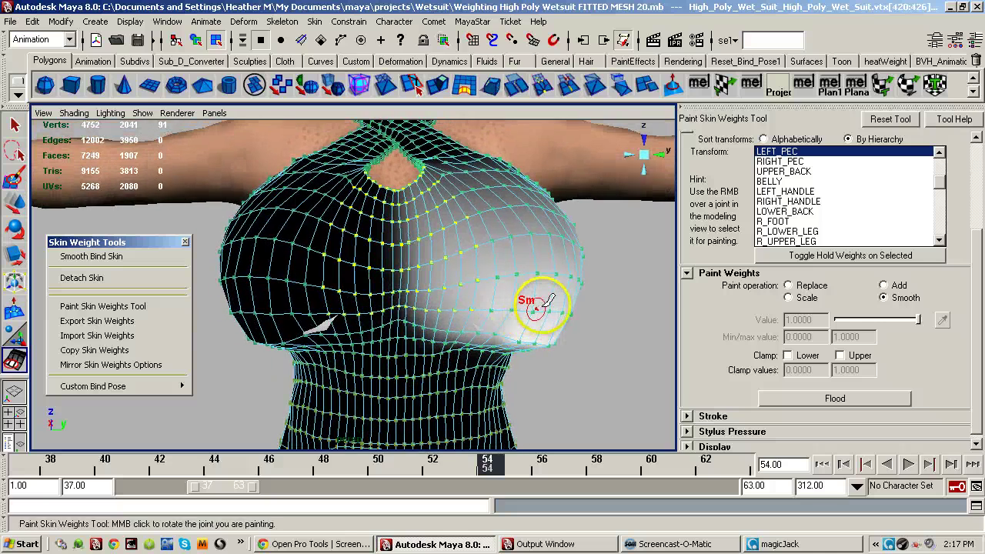
pyautogui.hotkey('shift', ',')
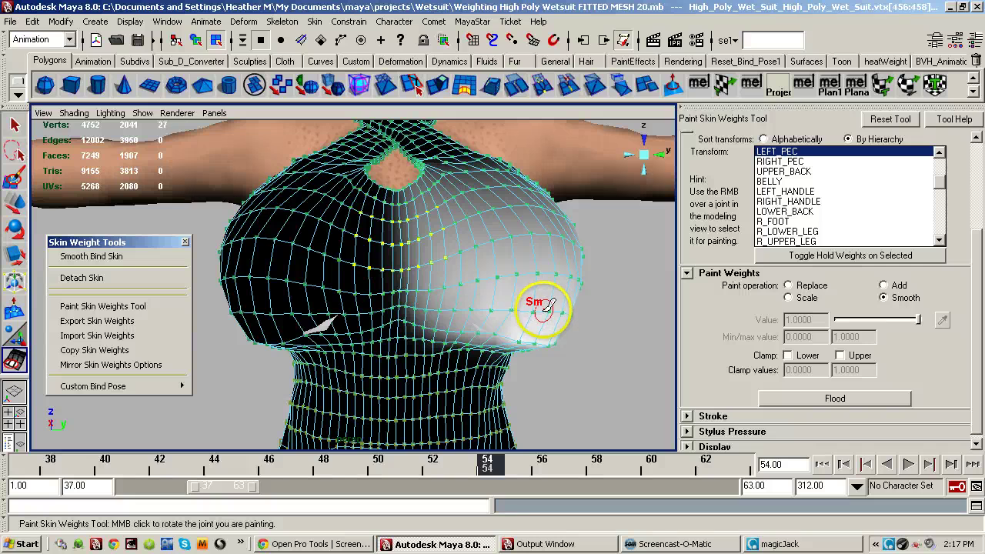
pyautogui.moveTo(446, 222)
pyautogui.keyDown('alt'); pyautogui.mouseDown()
pyautogui.moveTo(444, 249)
pyautogui.moveTo(446, 228)
pyautogui.mouseUp(); pyautogui.keyUp('alt')
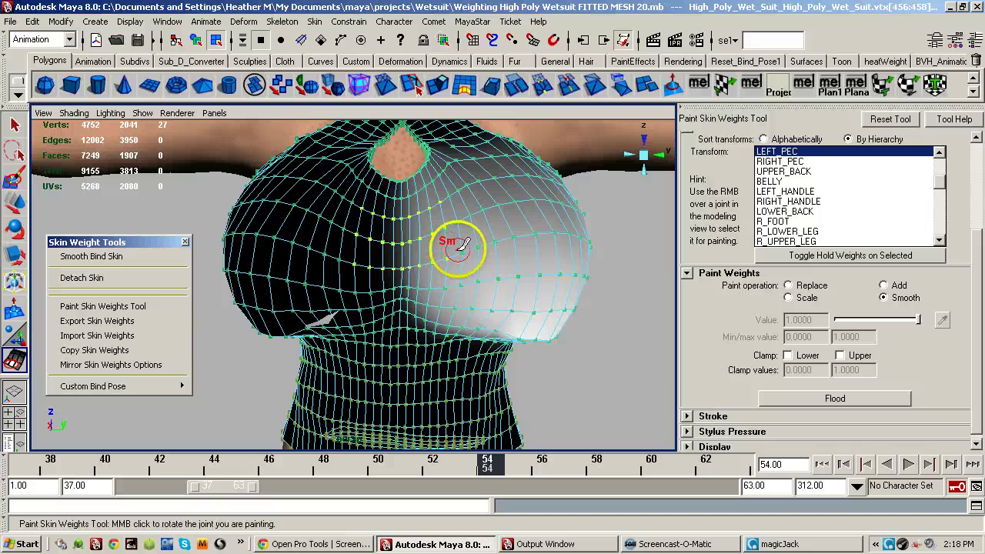
pyautogui.keyDown('alt'); pyautogui.moveTo(468, 248); pyautogui.dragTo(509, 255, button='right'); pyautogui.keyUp('alt')
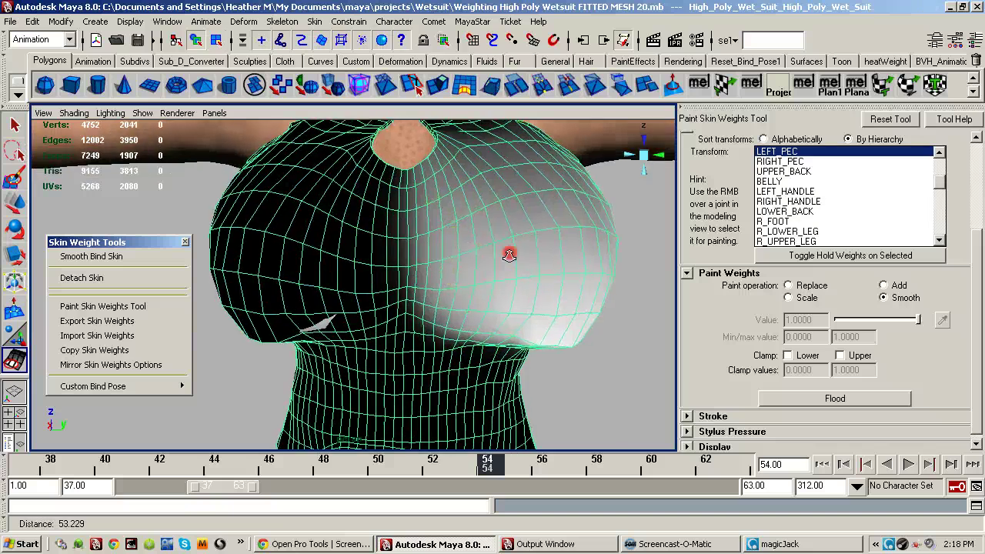
# - Select a vertex low on the chest centre line, grow the selection around it, and deselect the vertex rows below the bust
pyautogui.keyDown('alt'); pyautogui.moveTo(480, 241); pyautogui.dragTo(467, 260); pyautogui.keyUp('alt')
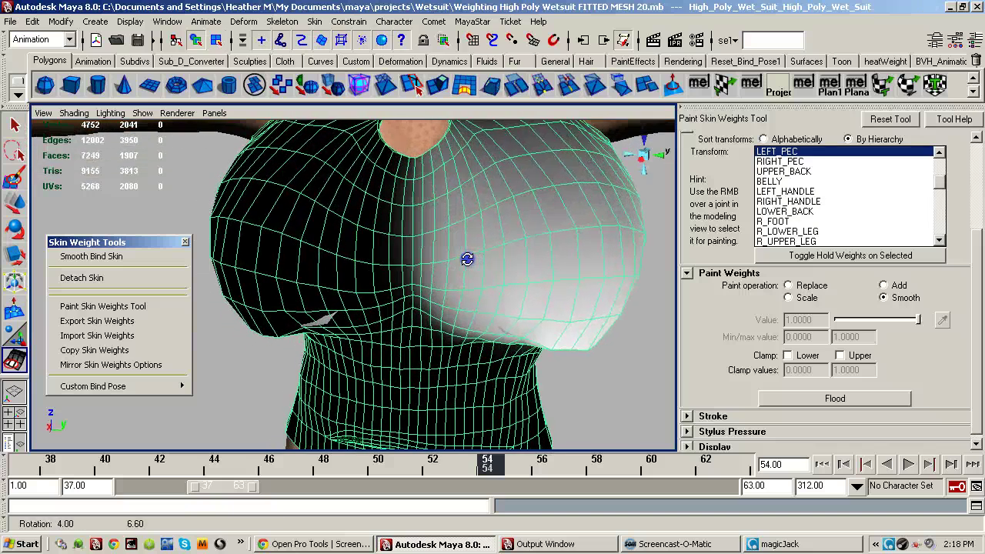
pyautogui.press('F8')
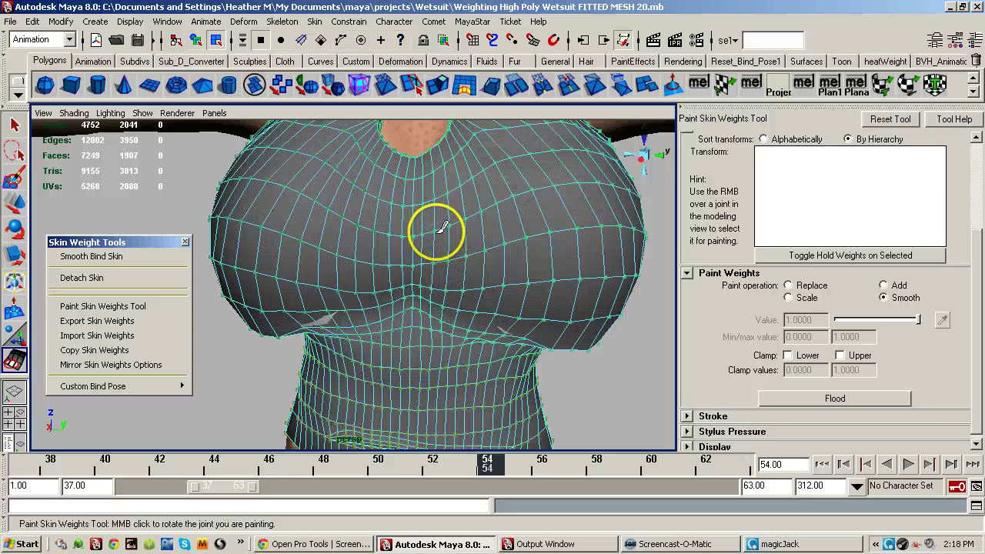
pyautogui.press('q')
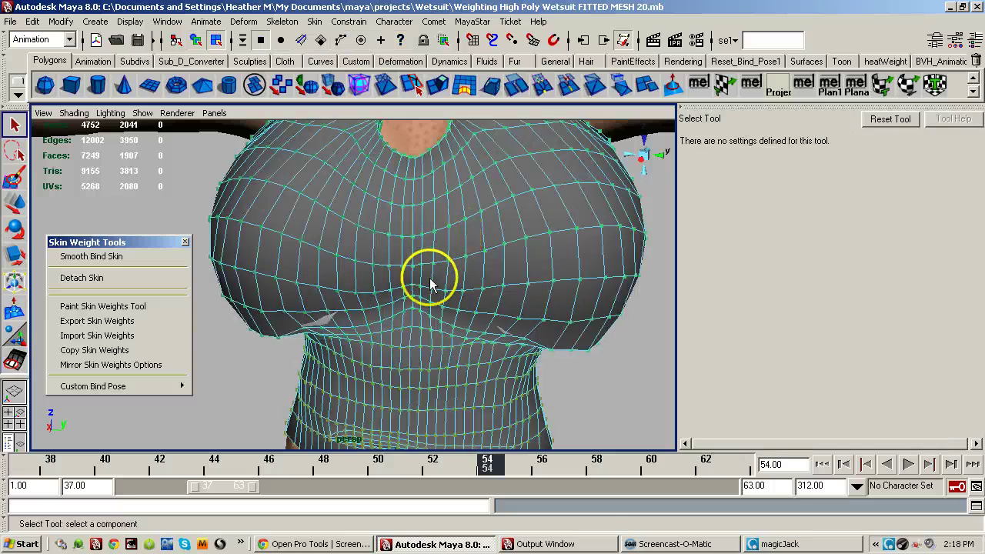
pyautogui.moveTo(429, 283)
pyautogui.keyDown('alt'); pyautogui.mouseDown()
pyautogui.moveTo(437, 262)
pyautogui.moveTo(418, 282)
pyautogui.mouseUp(); pyautogui.keyUp('alt')
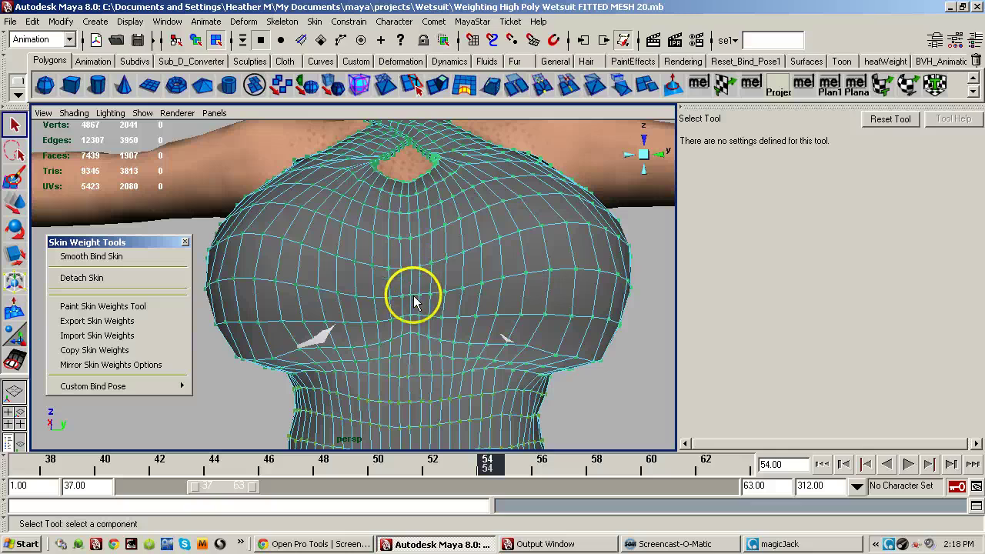
pyautogui.click(413, 295)
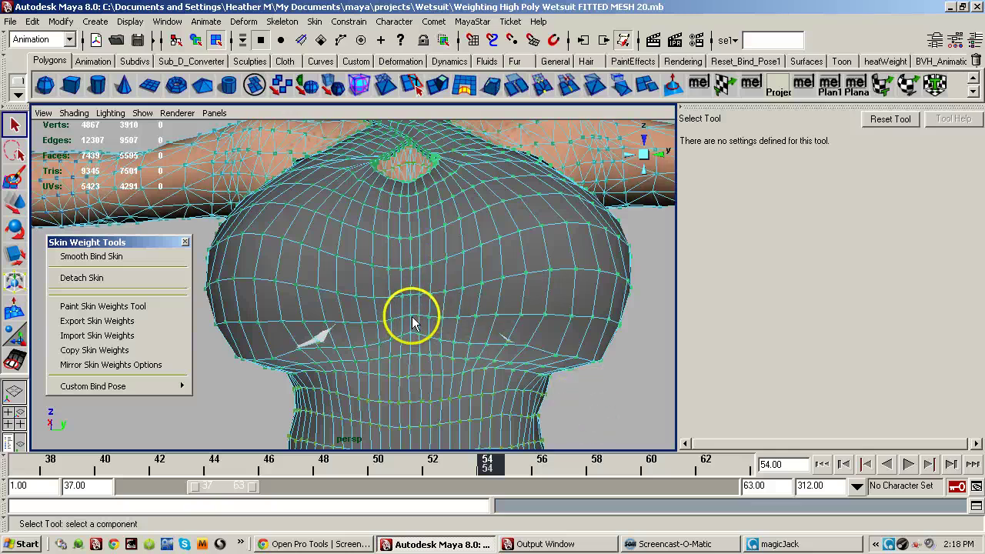
pyautogui.click(413, 323)
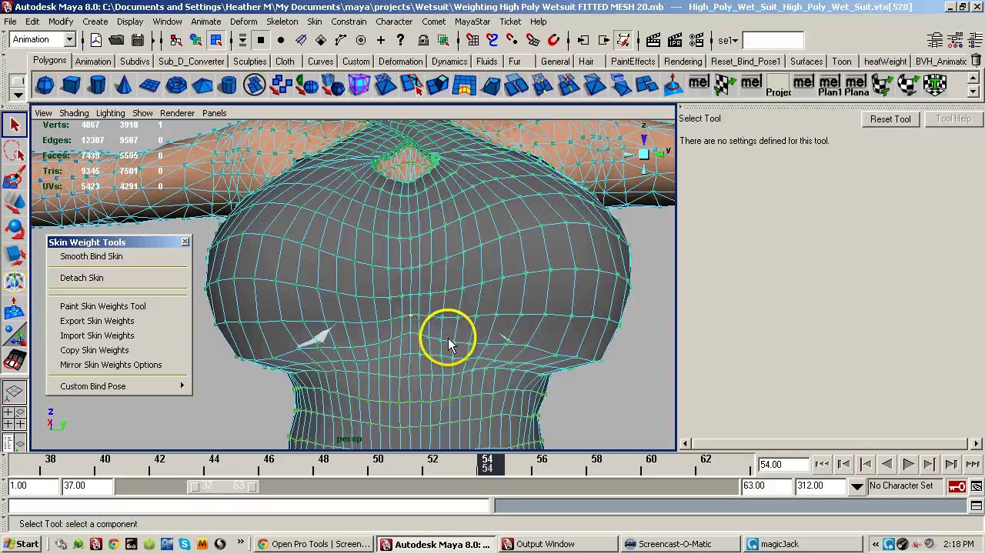
pyautogui.hotkey('shift', '.')
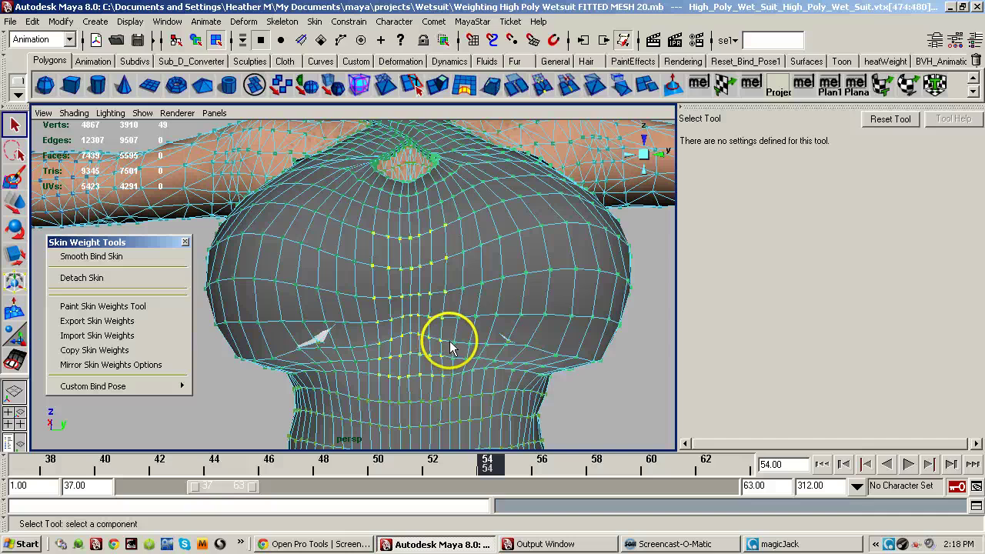
pyautogui.hotkey('shift', '.')
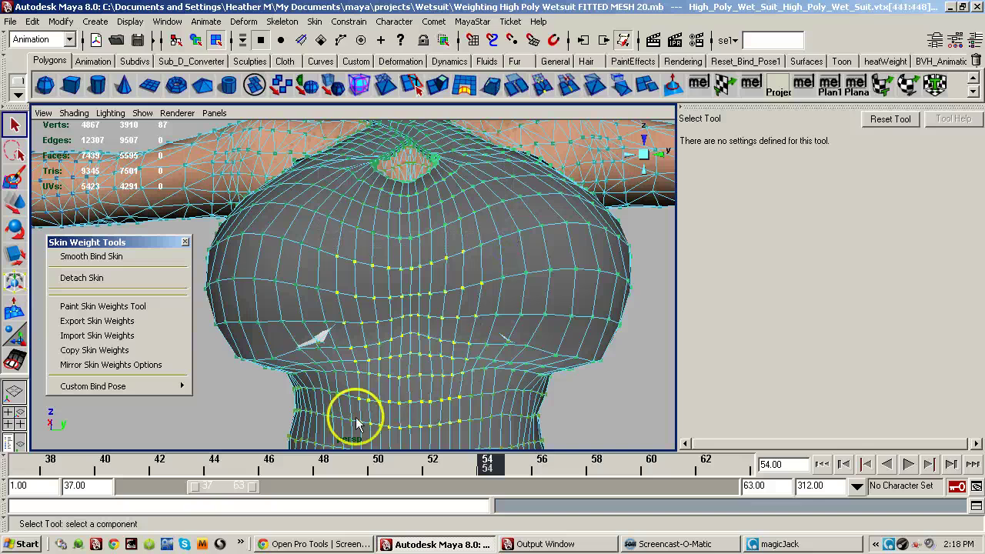
pyautogui.keyDown('ctrl'); pyautogui.moveTo(505, 371); pyautogui.dragTo(507, 367); pyautogui.keyUp('ctrl')
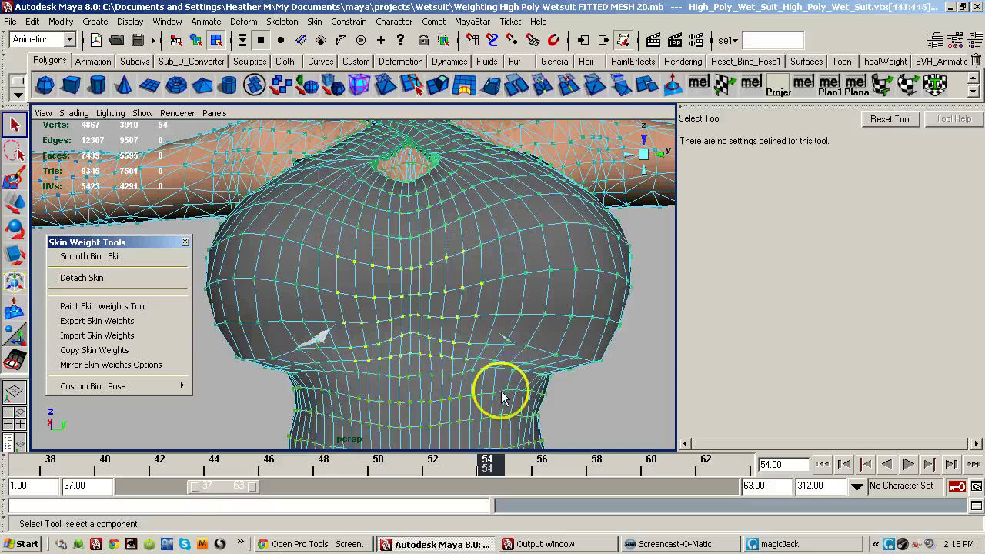
# - With the Paint Skin Weights Tool set to Smooth, flood LEFT_PEC twice and RIGHT_PEC twice on the selected lower chest vertices
pyautogui.click(121, 309)
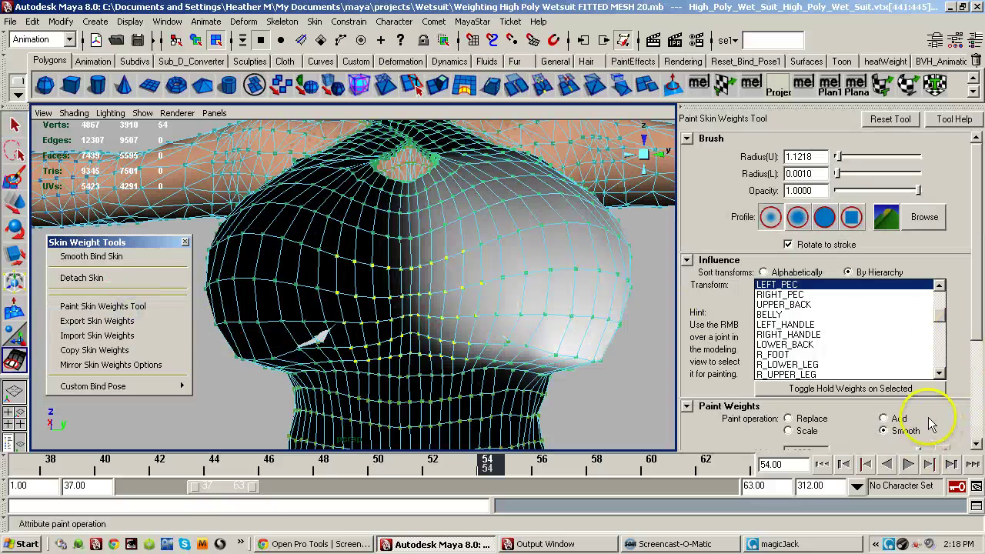
pyautogui.moveTo(977, 283); pyautogui.dragTo(977, 356)
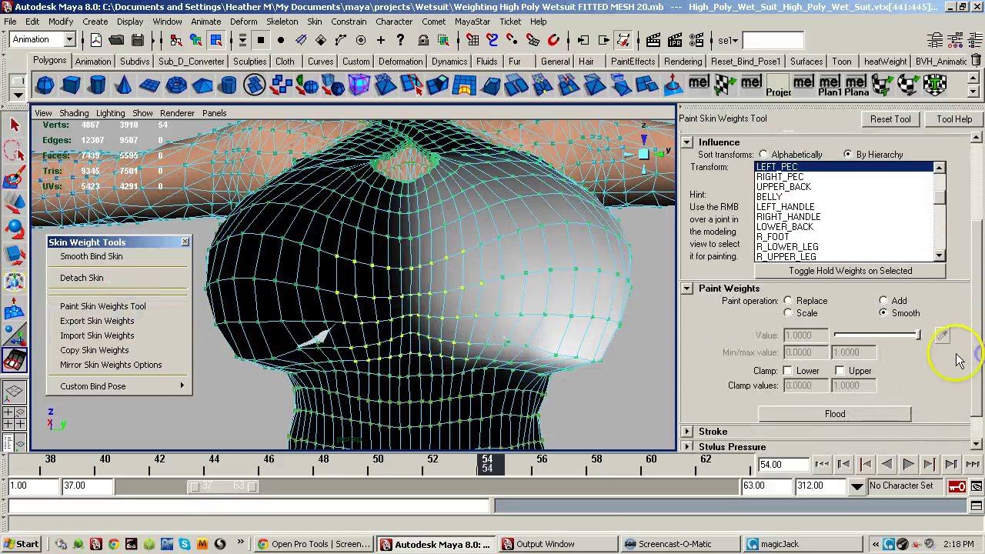
pyautogui.click(864, 416)
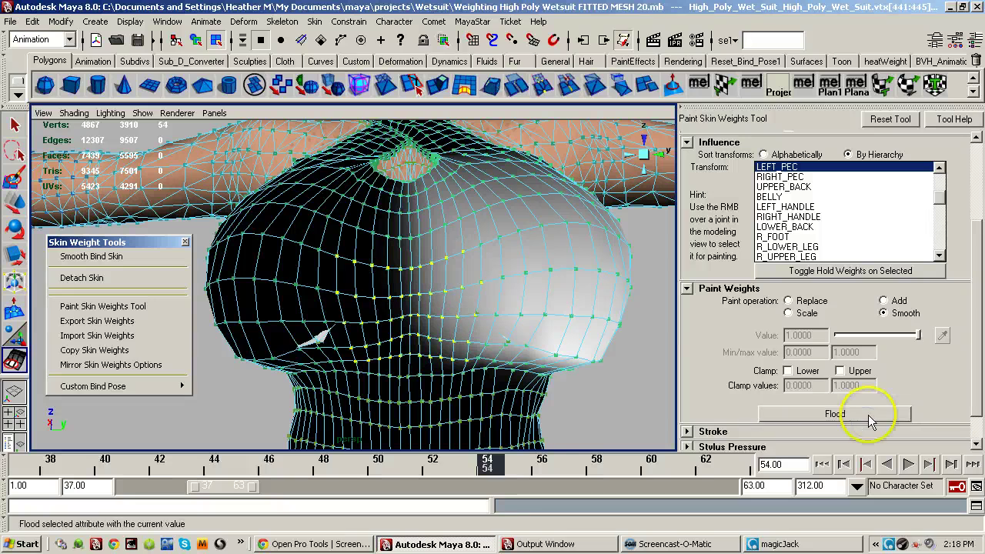
pyautogui.click(866, 415)
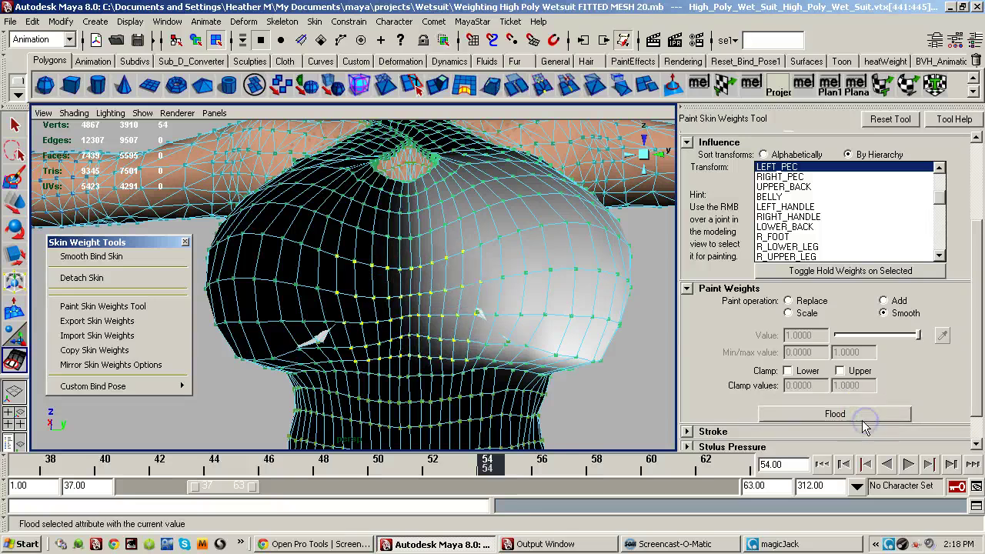
pyautogui.click(793, 180)
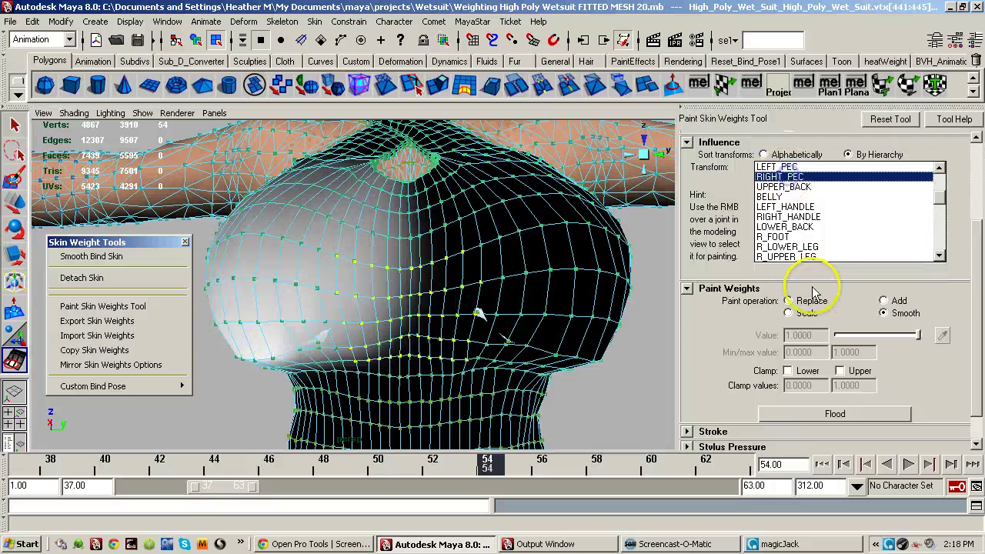
pyautogui.click(836, 414)
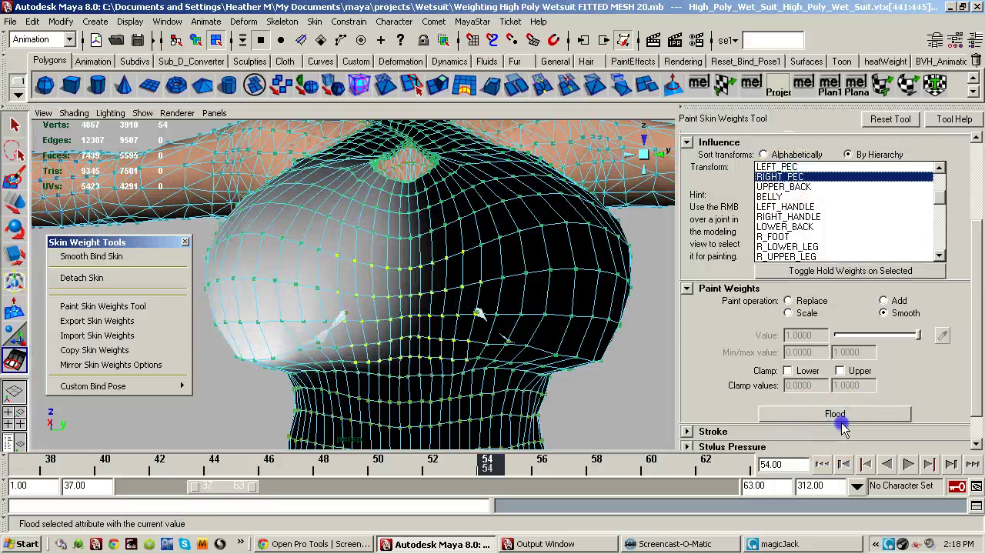
pyautogui.click(841, 420)
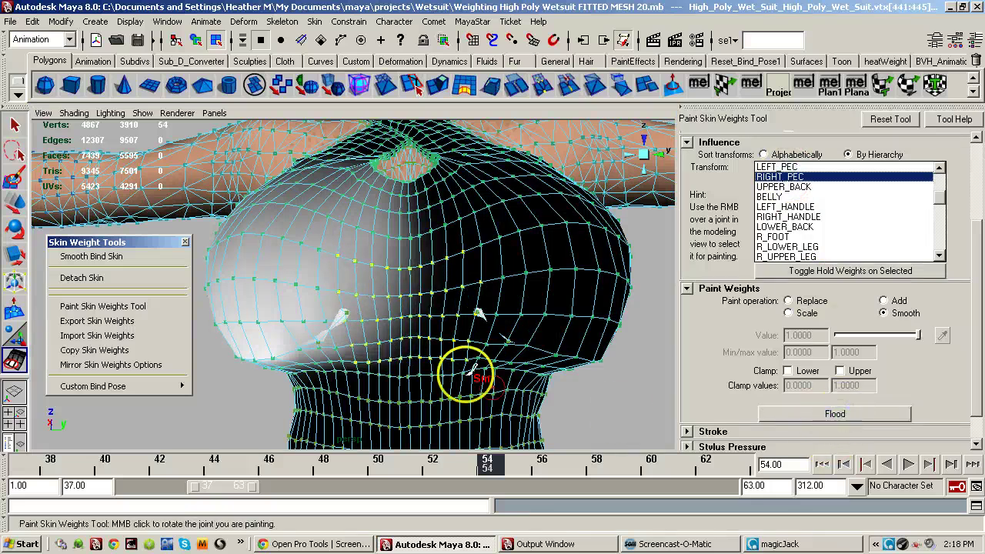
# - Change the paint operation to Replace at value 1.0, enlarge the brush, and paint RIGHT_PEC weights over the inner right side of the bust
pyautogui.moveTo(474, 312)
pyautogui.keyDown('alt'); pyautogui.mouseDown()
pyautogui.moveTo(394, 322)
pyautogui.moveTo(451, 330)
pyautogui.mouseUp(); pyautogui.keyUp('alt')
pyautogui.moveTo(547, 342)
pyautogui.keyDown('alt'); pyautogui.mouseDown()
pyautogui.moveTo(510, 318)
pyautogui.moveTo(500, 325)
pyautogui.mouseUp(); pyautogui.keyUp('alt')
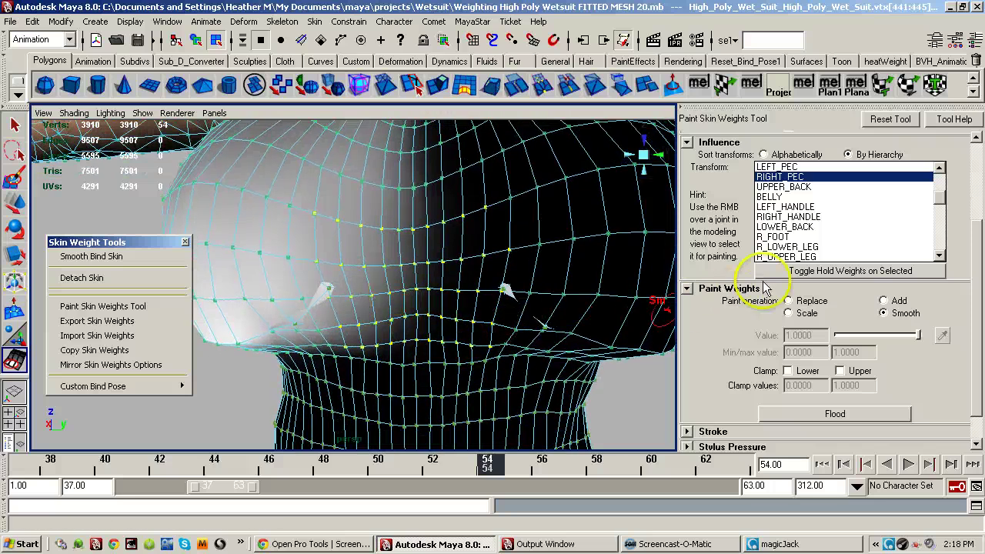
pyautogui.click(800, 305)
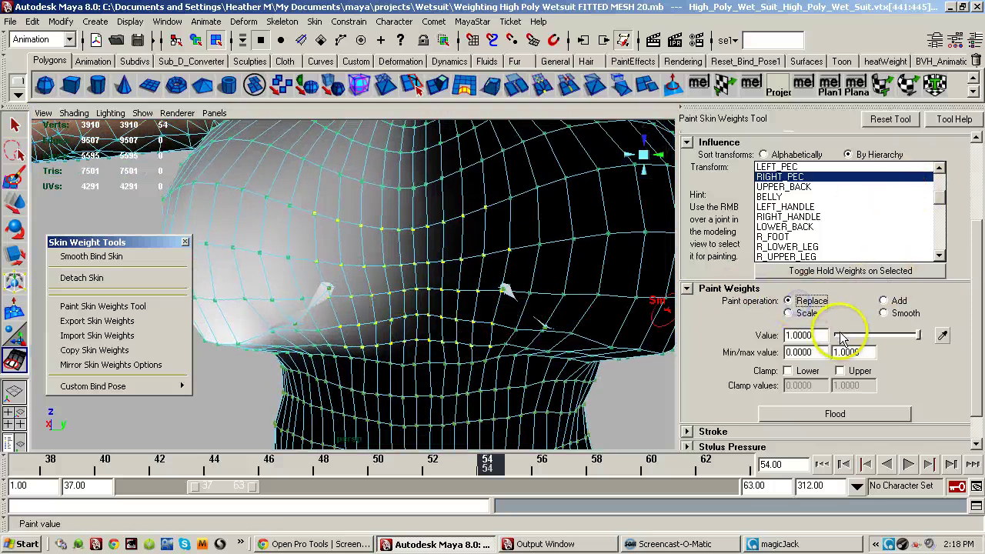
pyautogui.moveTo(364, 301); pyautogui.dragTo(337, 304)
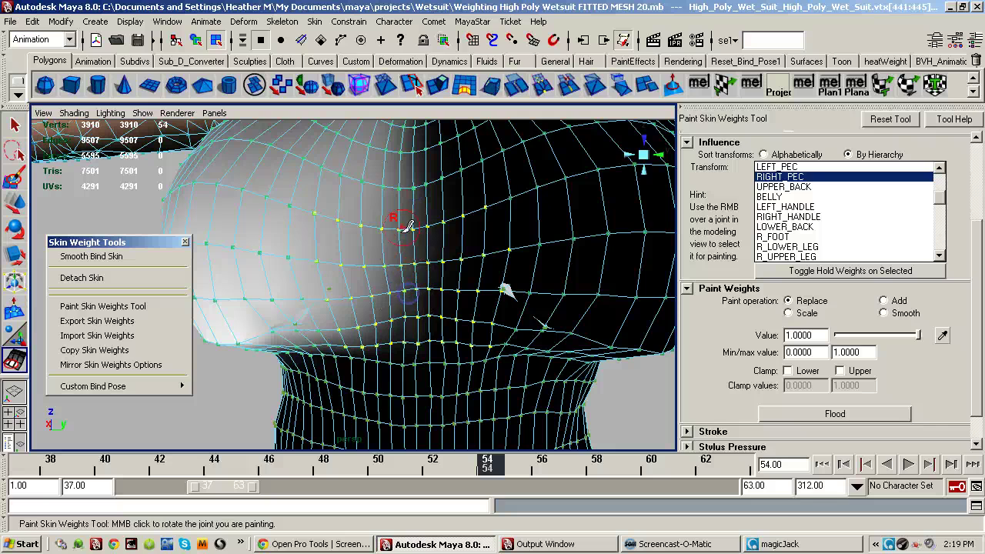
pyautogui.keyDown('alt'); pyautogui.moveTo(407, 227); pyautogui.dragTo(413, 284); pyautogui.keyUp('alt')
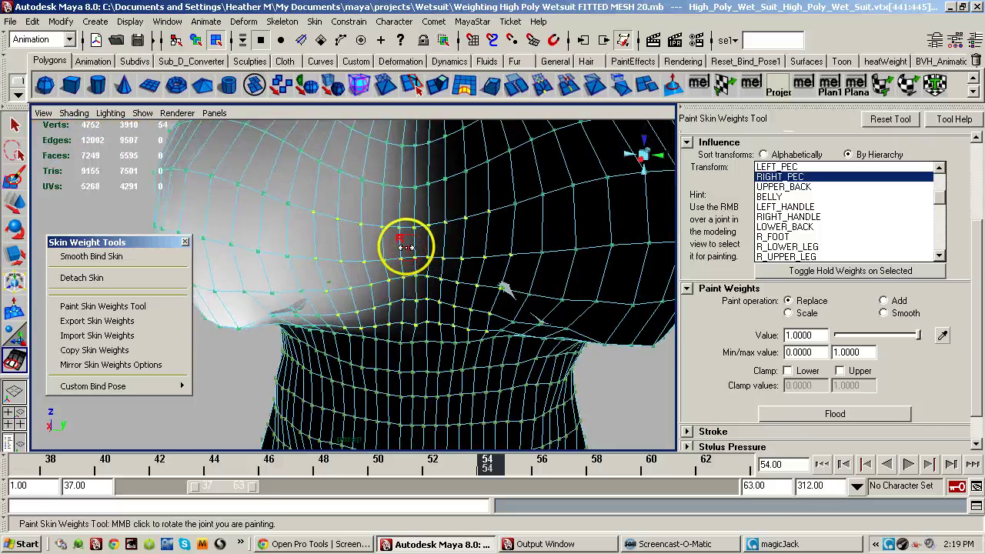
pyautogui.press('b')
pyautogui.moveTo(395, 244); pyautogui.dragTo(399, 244)
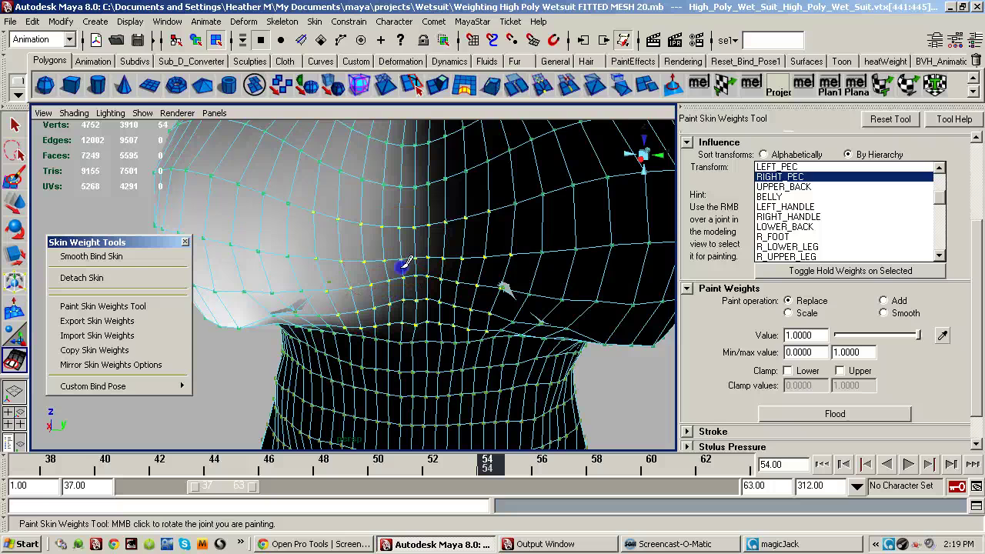
pyautogui.keyDown('alt'); pyautogui.moveTo(452, 229); pyautogui.dragTo(416, 327); pyautogui.keyUp('alt')
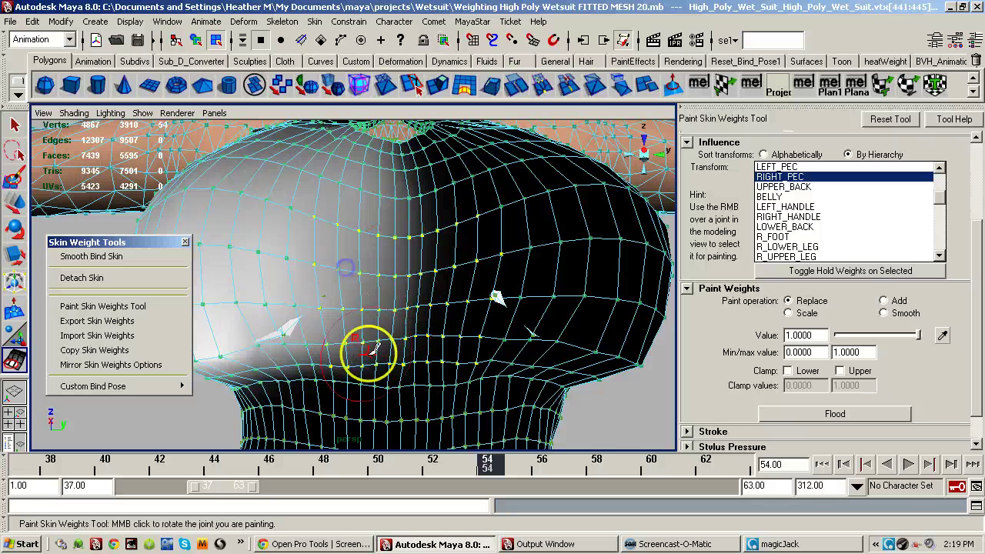
pyautogui.keyDown('alt'); pyautogui.moveTo(372, 352); pyautogui.dragTo(396, 311); pyautogui.keyUp('alt')
pyautogui.keyDown('alt'); pyautogui.moveTo(391, 245); pyautogui.dragTo(372, 269); pyautogui.keyUp('alt')
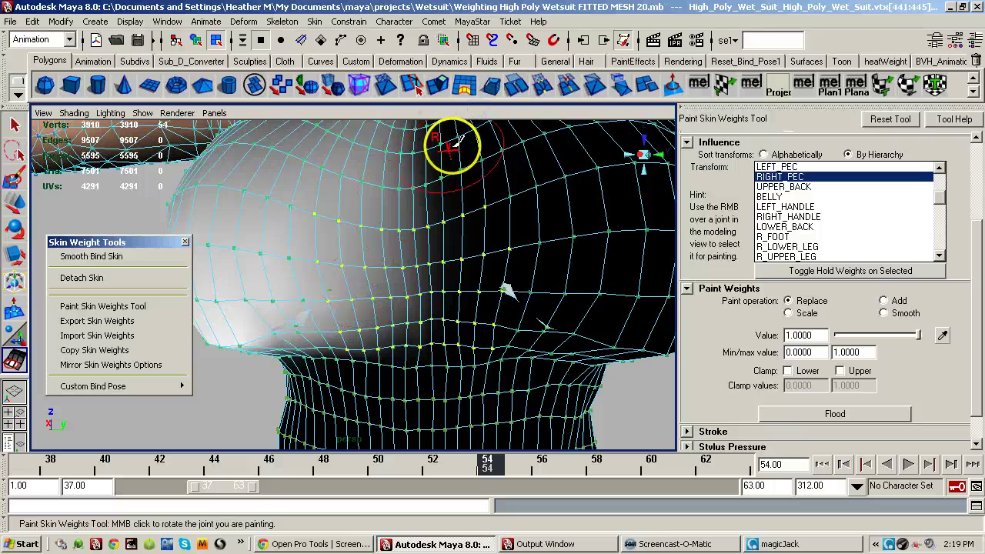
# - Grow the vertex selection repeatedly until it covers the whole bust and the midriff below it
pyautogui.hotkey('shift', '.')
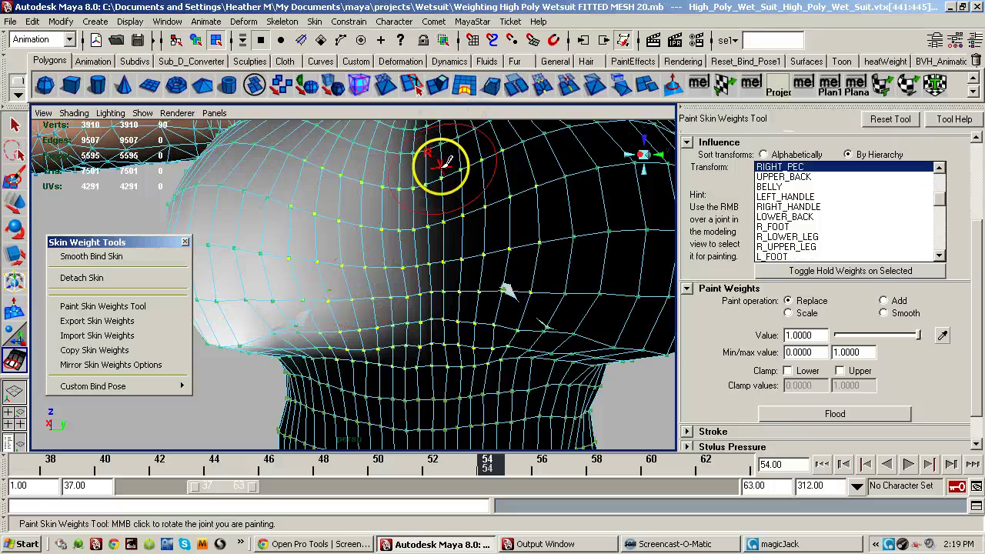
pyautogui.hotkey('shift', '.')
pyautogui.hotkey('shift', '.')
pyautogui.hotkey('shift', '.')
pyautogui.hotkey('shift', '.')
pyautogui.hotkey('shift', '.')
pyautogui.hotkey('shift', '.')
pyautogui.hotkey('shift', '.')
pyautogui.hotkey('shift', '.')
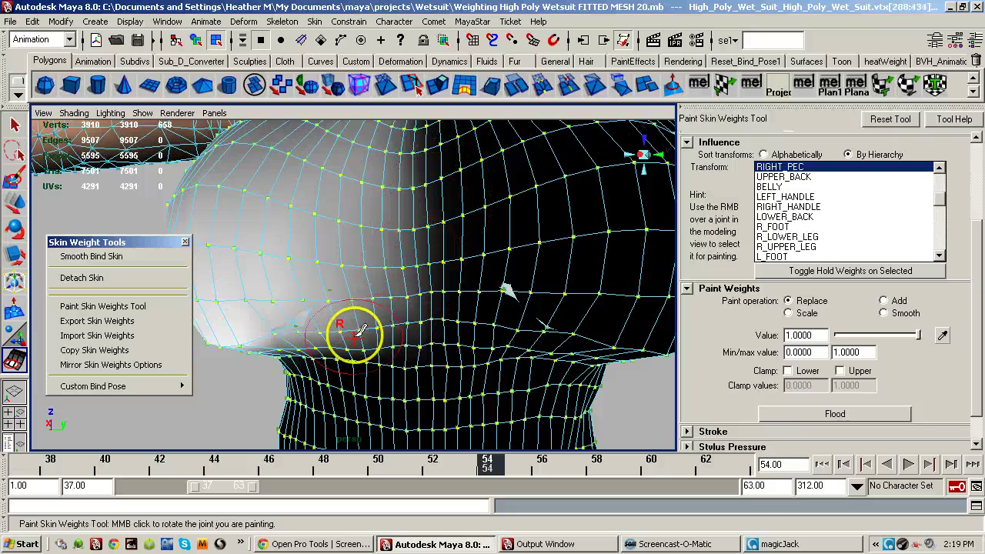
# - Paint RIGHT_PEC weights with Replace at 1.0 over the underside and front of the right breast
pyautogui.moveTo(356, 289)
pyautogui.keyDown('alt'); pyautogui.mouseDown()
pyautogui.moveTo(370, 273)
pyautogui.moveTo(357, 316)
pyautogui.mouseUp(); pyautogui.keyUp('alt')
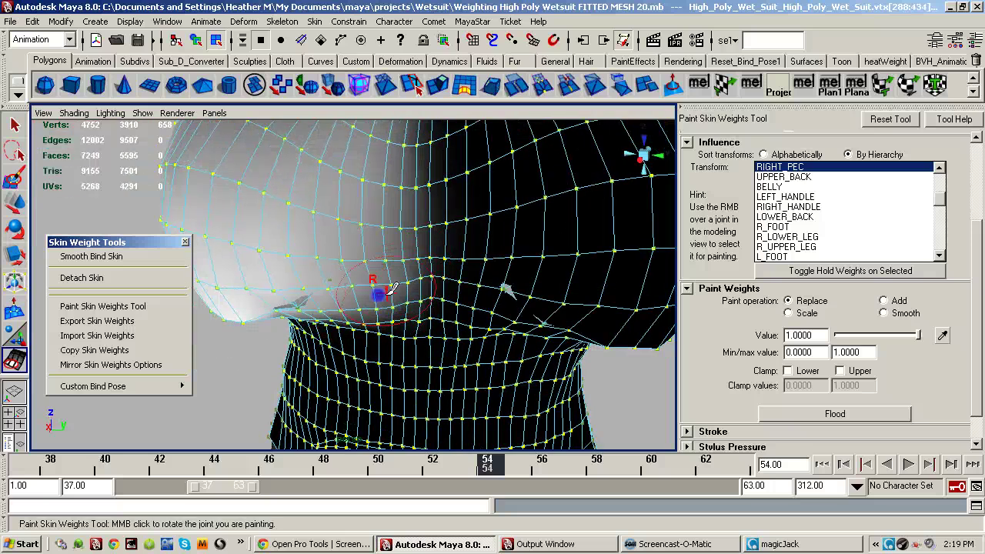
pyautogui.keyDown('alt'); pyautogui.moveTo(359, 293); pyautogui.dragTo(393, 327); pyautogui.keyUp('alt')
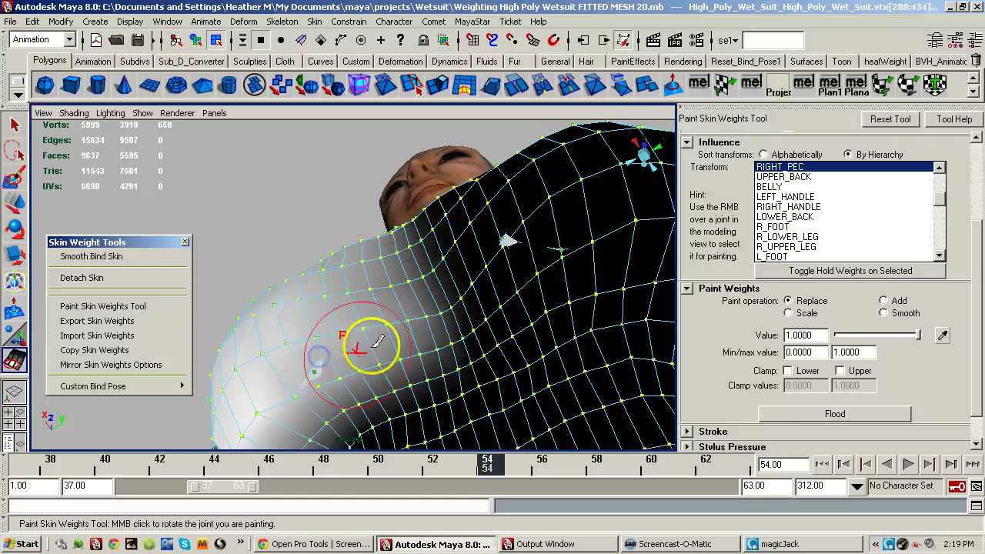
pyautogui.moveTo(336, 358)
pyautogui.mouseDown()
pyautogui.moveTo(268, 389)
pyautogui.moveTo(276, 380)
pyautogui.mouseUp()
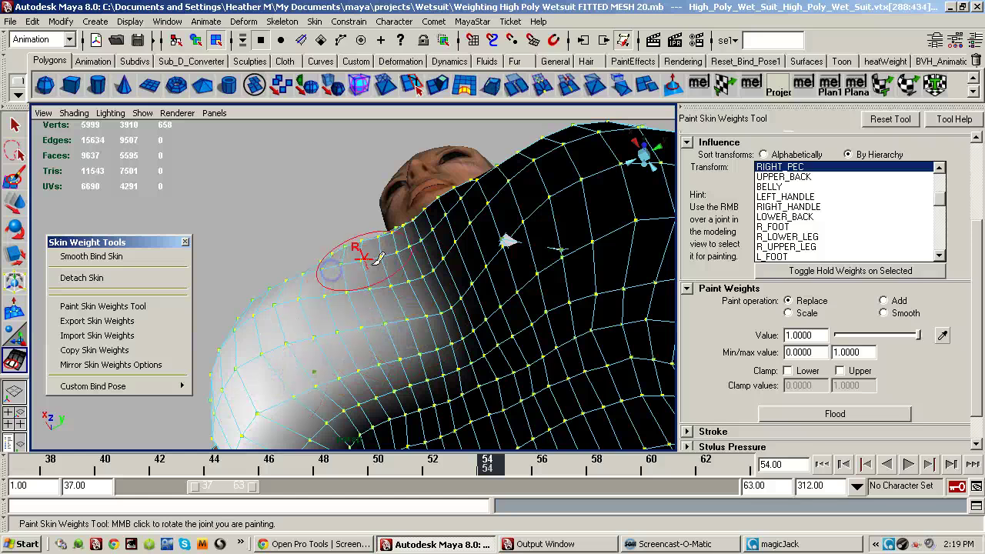
pyautogui.keyDown('alt'); pyautogui.moveTo(374, 264); pyautogui.dragTo(420, 283); pyautogui.keyUp('alt')
pyautogui.keyDown('alt'); pyautogui.moveTo(419, 284); pyautogui.dragTo(607, 223, button='middle'); pyautogui.keyUp('alt')
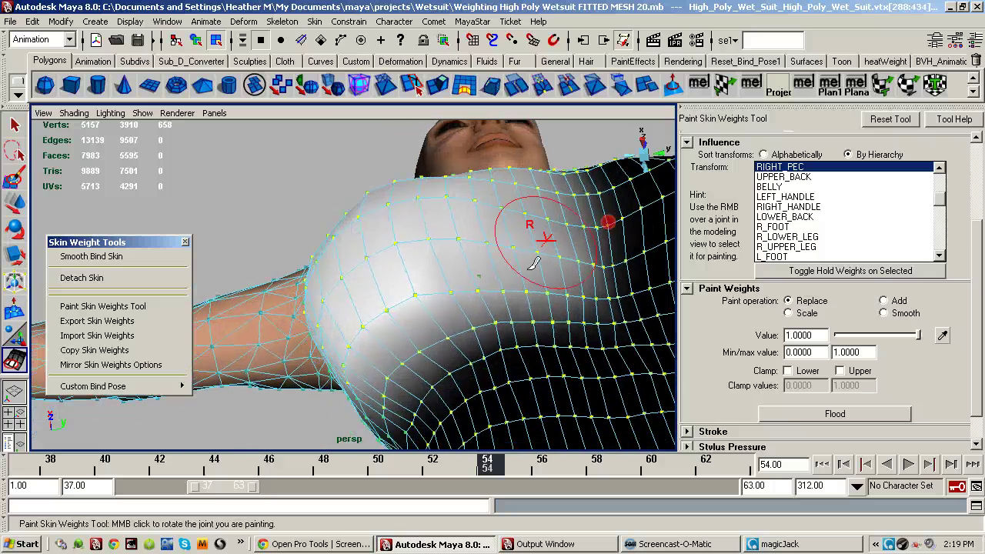
pyautogui.moveTo(533, 263)
pyautogui.keyDown('alt'); pyautogui.mouseDown()
pyautogui.moveTo(447, 288)
pyautogui.moveTo(439, 276)
pyautogui.mouseUp(); pyautogui.keyUp('alt')
# - Set the Replace value to 0, reduce the brush size, and touch up the RIGHT_PEC weights along the right breast's lower edge
pyautogui.moveTo(917, 334); pyautogui.dragTo(835, 335)
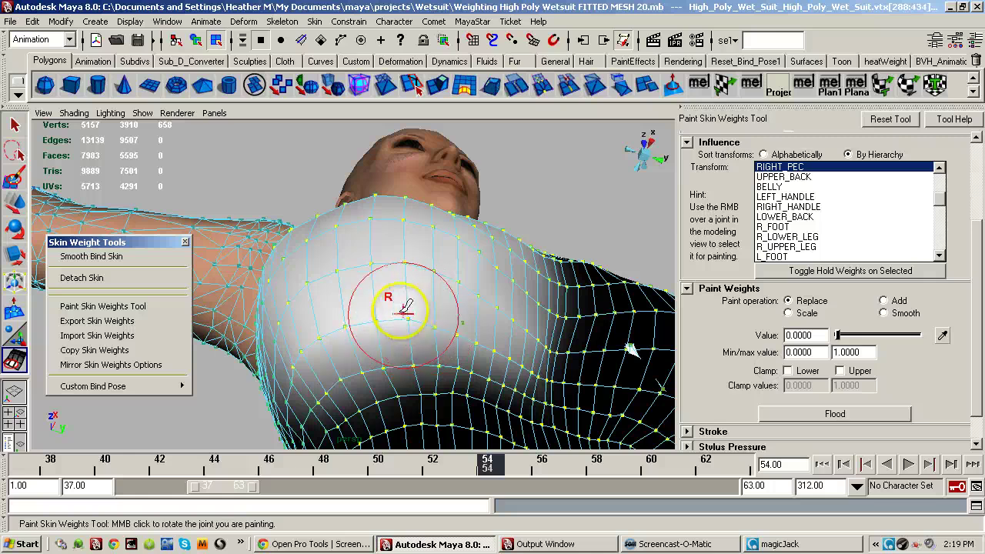
pyautogui.click(471, 110)
pyautogui.press('b')
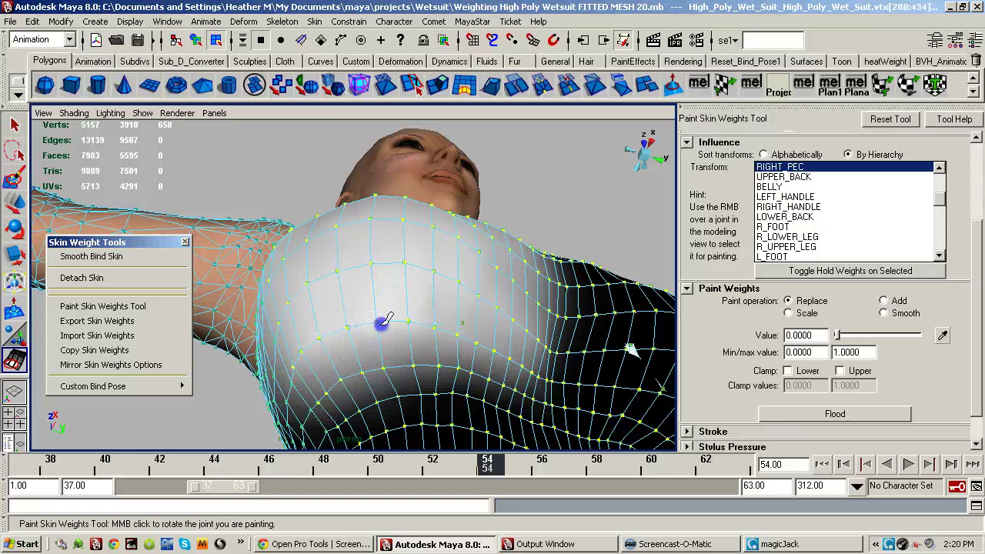
pyautogui.moveTo(328, 339)
pyautogui.keyDown('alt'); pyautogui.mouseDown()
pyautogui.moveTo(378, 340)
pyautogui.moveTo(374, 307)
pyautogui.moveTo(330, 325)
pyautogui.mouseUp(); pyautogui.keyUp('alt')
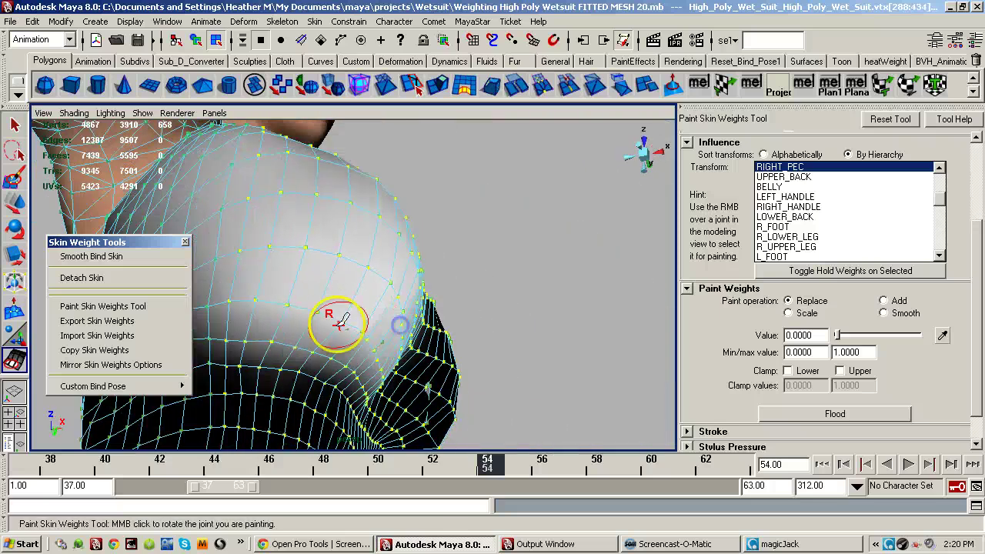
pyautogui.moveTo(256, 293)
pyautogui.keyDown('alt'); pyautogui.mouseDown()
pyautogui.moveTo(286, 310)
pyautogui.moveTo(365, 310)
pyautogui.moveTo(308, 354)
pyautogui.moveTo(272, 360)
pyautogui.moveTo(313, 330)
pyautogui.mouseUp(); pyautogui.keyUp('alt')
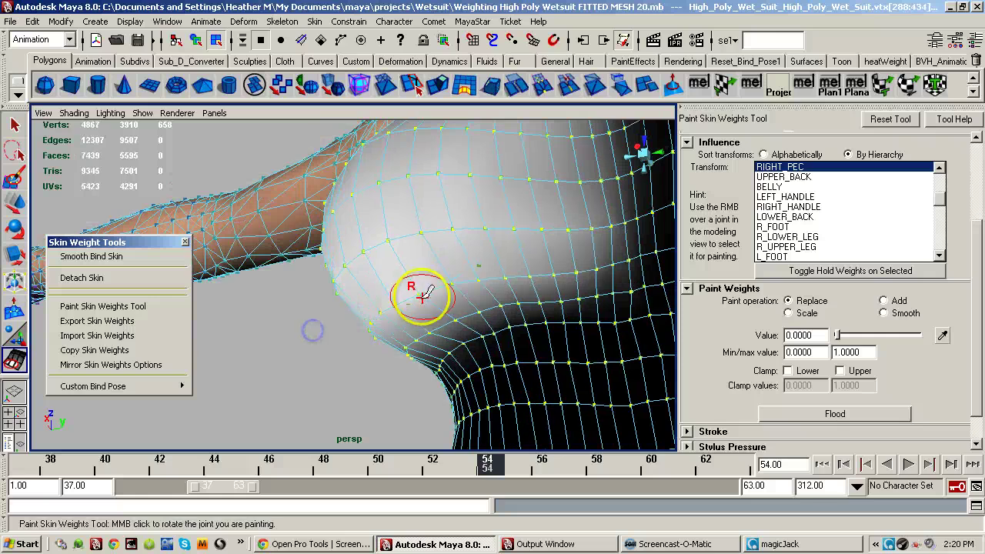
pyautogui.keyDown('alt'); pyautogui.moveTo(399, 338); pyautogui.dragTo(455, 317); pyautogui.keyUp('alt')
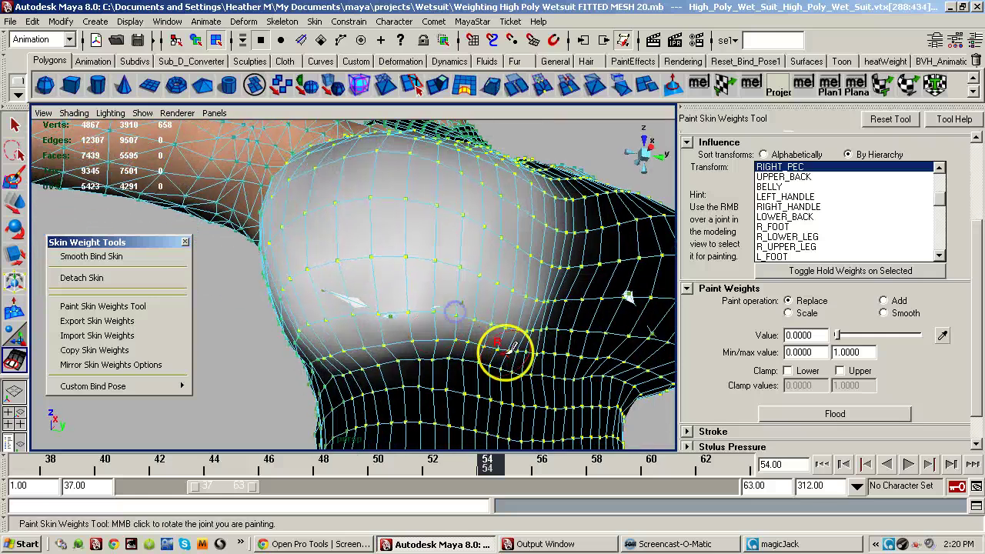
# - Set the Replace value to 1.0 and paint RIGHT_PEC weights over the lower front of the right breast
pyautogui.click(918, 337)
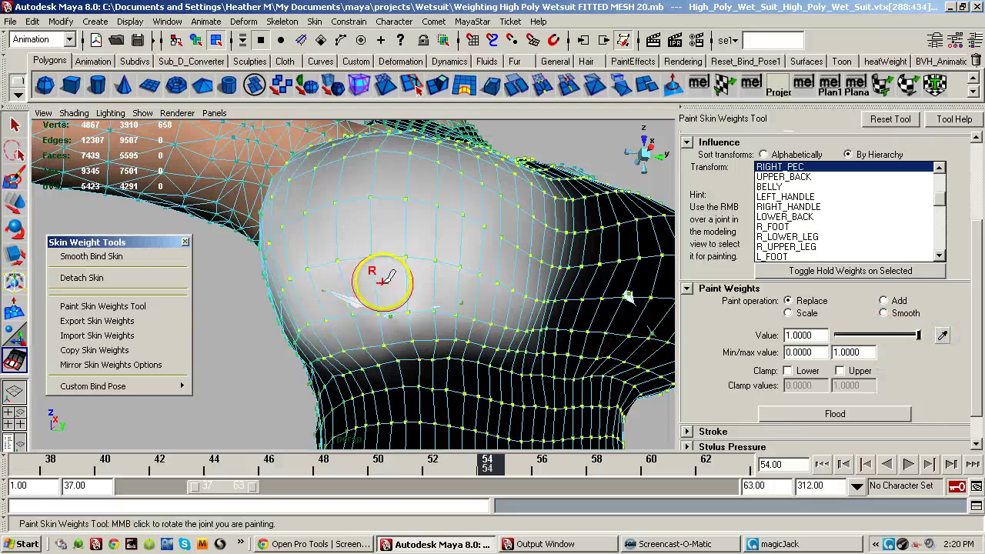
pyautogui.click(470, 112)
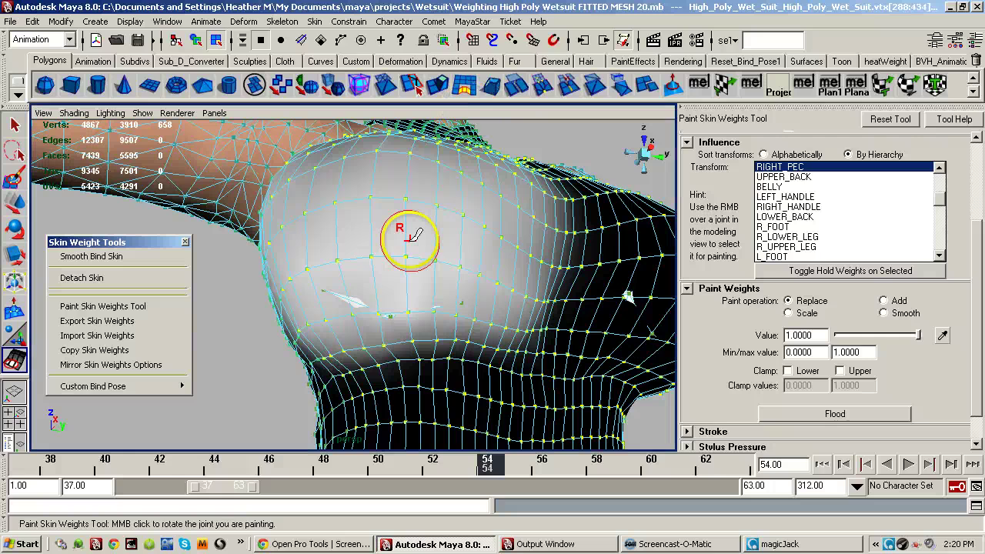
pyautogui.press('b')
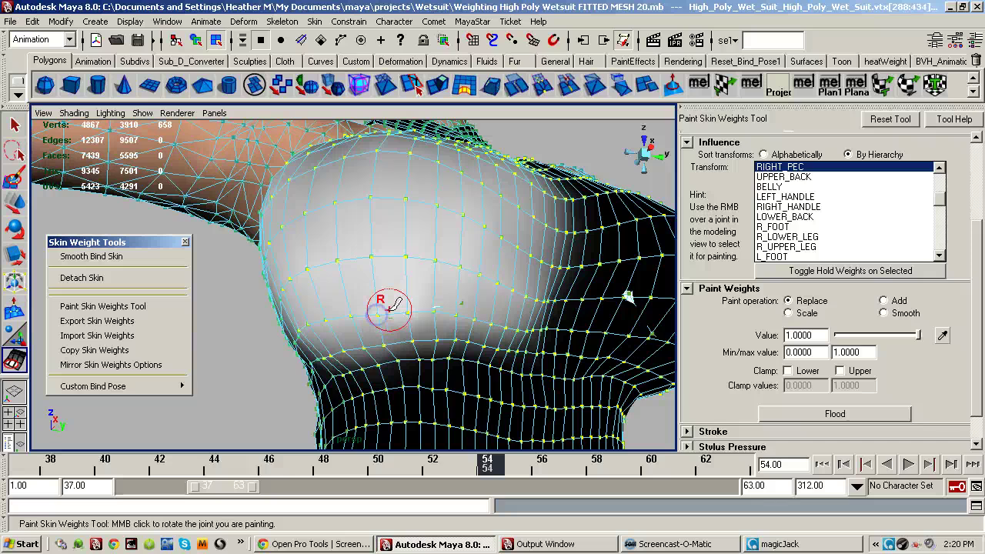
pyautogui.moveTo(387, 342)
pyautogui.keyDown('alt'); pyautogui.mouseDown()
pyautogui.moveTo(330, 364)
pyautogui.moveTo(341, 357)
pyautogui.mouseUp(); pyautogui.keyUp('alt')
pyautogui.click(450, 296)
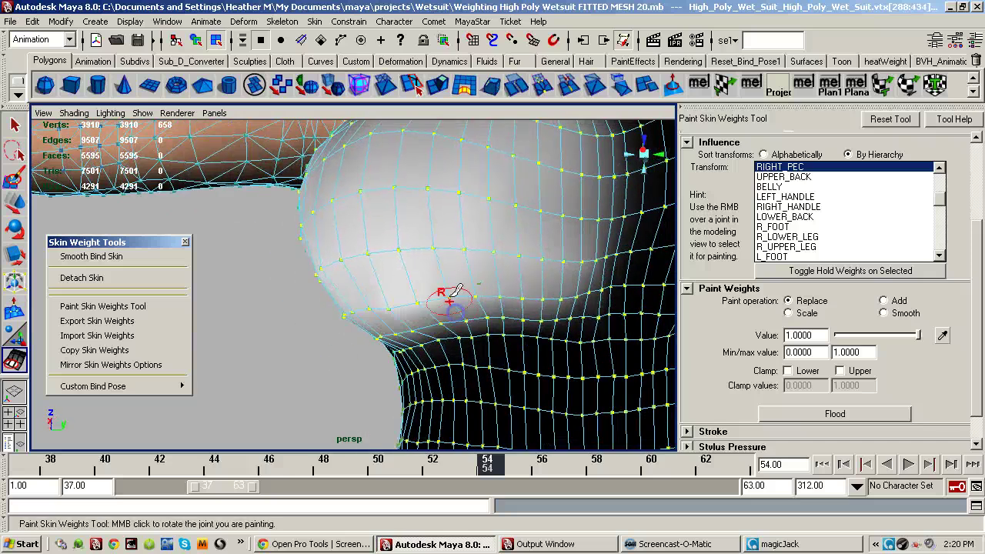
pyautogui.moveTo(439, 325)
pyautogui.keyDown('alt'); pyautogui.mouseDown()
pyautogui.moveTo(369, 347)
pyautogui.moveTo(452, 304)
pyautogui.mouseUp(); pyautogui.keyUp('alt')
# - Change the paint operation to Smooth and blend the RIGHT_PEC weights along the right breast's lower edge
pyautogui.click(883, 312)
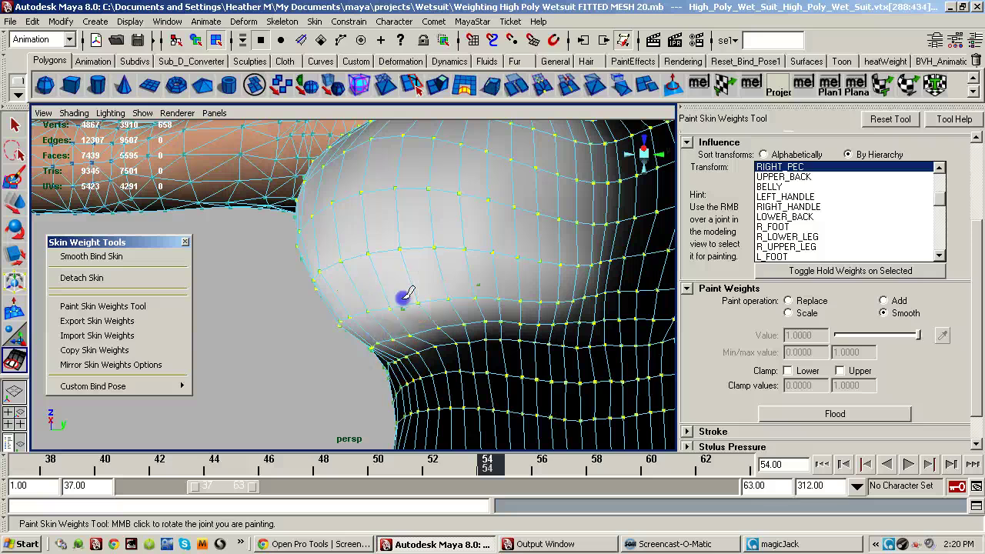
pyautogui.keyDown('alt'); pyautogui.moveTo(414, 332); pyautogui.dragTo(538, 329); pyautogui.keyUp('alt')
pyautogui.keyDown('alt'); pyautogui.moveTo(410, 312); pyautogui.dragTo(325, 320); pyautogui.keyUp('alt')
pyautogui.keyDown('alt'); pyautogui.moveTo(505, 306); pyautogui.dragTo(475, 307); pyautogui.keyUp('alt')
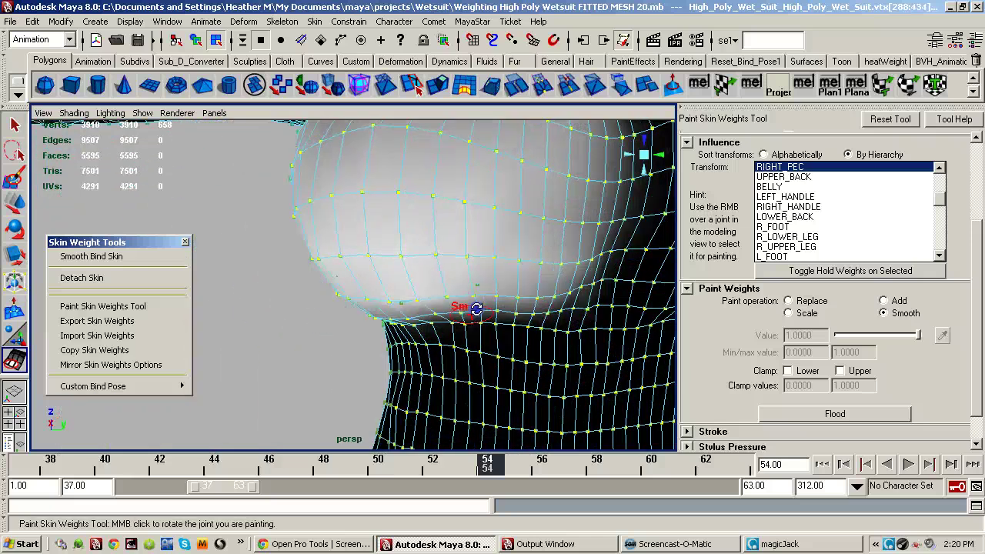
pyautogui.keyDown('alt'); pyautogui.moveTo(532, 329); pyautogui.dragTo(444, 340, button='middle'); pyautogui.keyUp('alt')
pyautogui.keyDown('alt'); pyautogui.moveTo(444, 339); pyautogui.dragTo(452, 347); pyautogui.keyUp('alt')
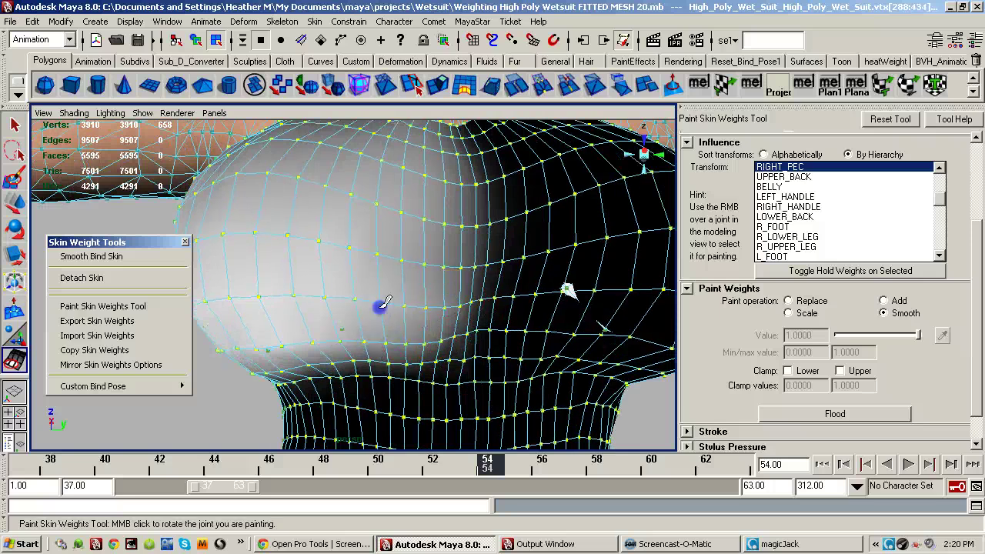
pyautogui.keyDown('alt'); pyautogui.moveTo(485, 290); pyautogui.dragTo(415, 308); pyautogui.keyUp('alt')
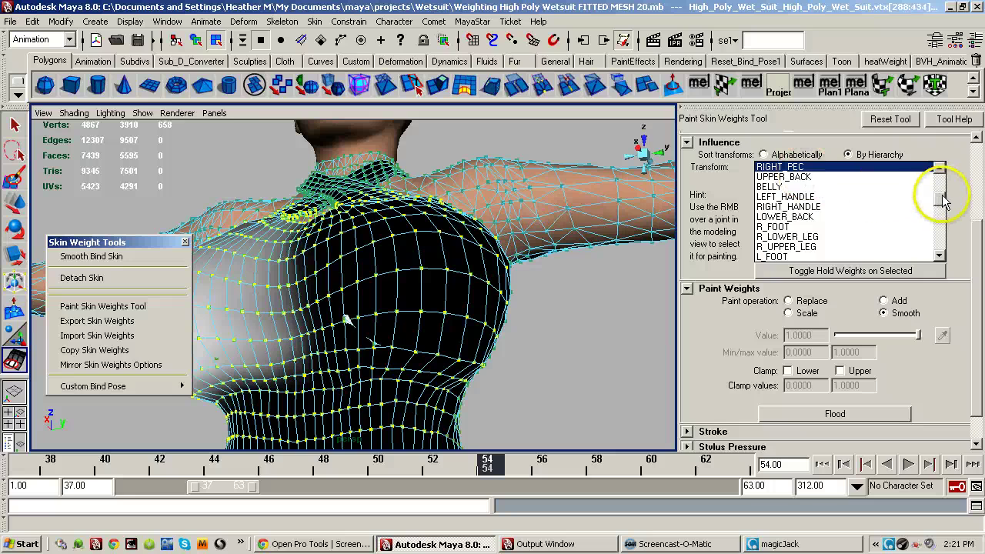
# - Select the LEFT_PEC influence and smooth its weights along the underside of the left breast
pyautogui.moveTo(940, 198); pyautogui.dragTo(940, 190)
pyautogui.click(842, 208)
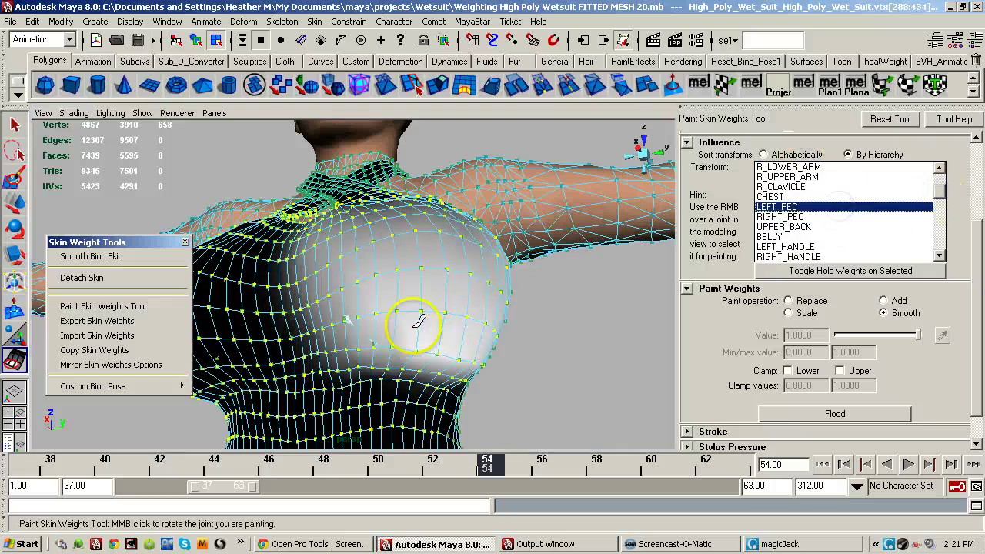
pyautogui.keyDown('alt'); pyautogui.moveTo(415, 358); pyautogui.dragTo(500, 365); pyautogui.keyUp('alt')
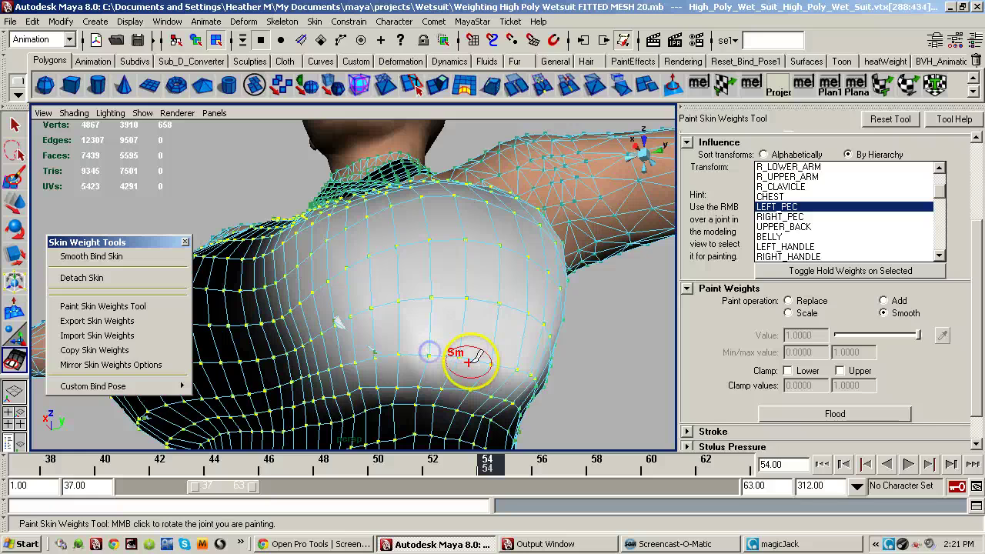
pyautogui.moveTo(496, 358)
pyautogui.keyDown('alt'); pyautogui.mouseDown()
pyautogui.moveTo(484, 381)
pyautogui.moveTo(417, 386)
pyautogui.mouseUp(); pyautogui.keyUp('alt')
pyautogui.moveTo(493, 384); pyautogui.dragTo(427, 387)
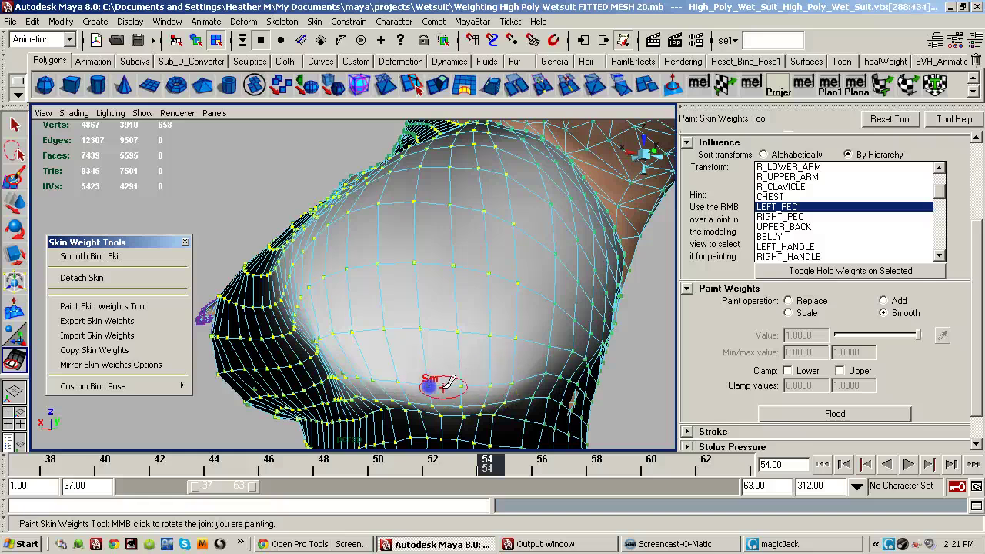
pyautogui.moveTo(476, 383)
pyautogui.keyDown('alt'); pyautogui.mouseDown()
pyautogui.moveTo(607, 399)
pyautogui.moveTo(531, 392)
pyautogui.mouseUp(); pyautogui.keyUp('alt')
pyautogui.click(505, 392)
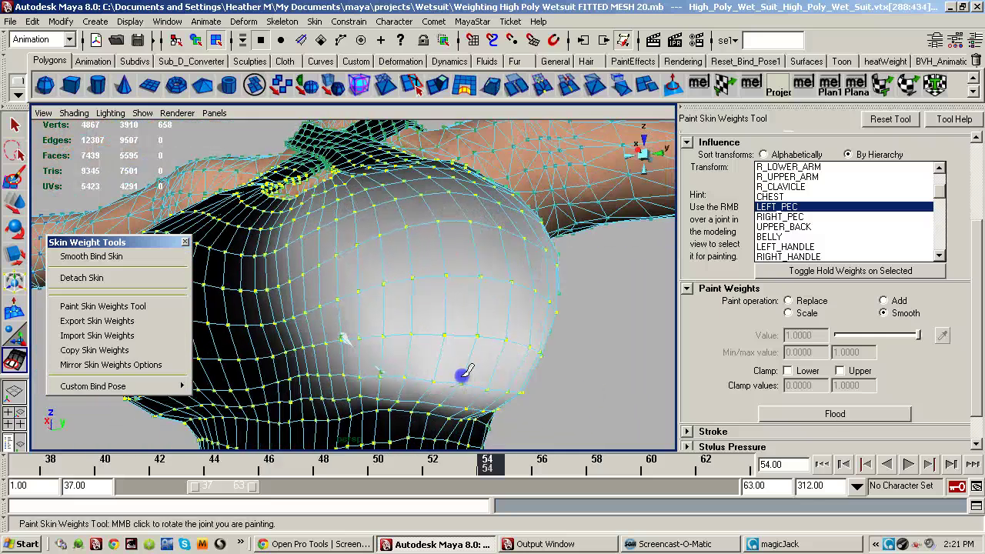
pyautogui.moveTo(460, 392)
pyautogui.keyDown('alt'); pyautogui.mouseDown()
pyautogui.moveTo(410, 374)
pyautogui.moveTo(437, 387)
pyautogui.mouseUp(); pyautogui.keyUp('alt')
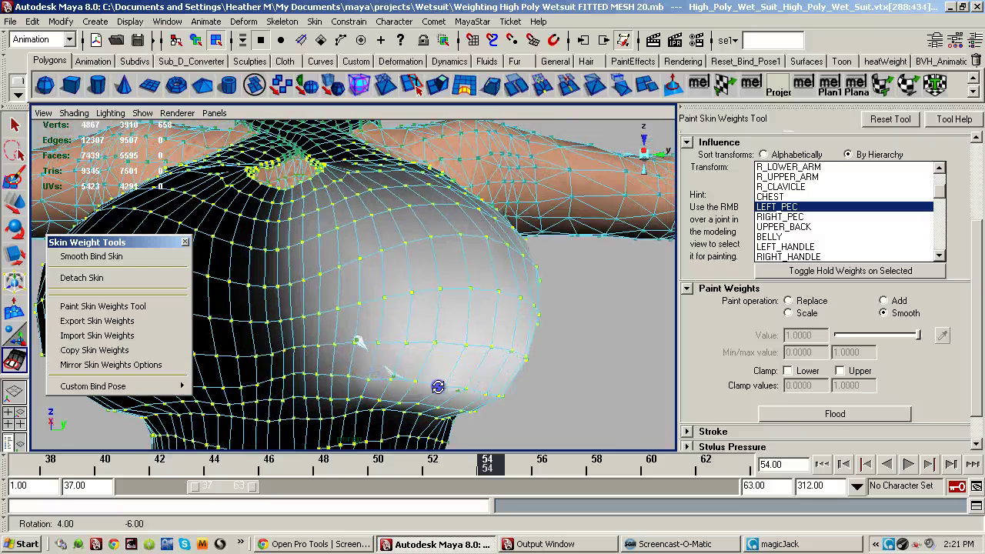
pyautogui.keyDown('alt'); pyautogui.moveTo(437, 386); pyautogui.dragTo(553, 383, button='right'); pyautogui.keyUp('alt')
# - Paint LEFT_PEC weights with Replace at 1.0 and a larger brush over the left breast's inner side and the cleavage
pyautogui.click(817, 304)
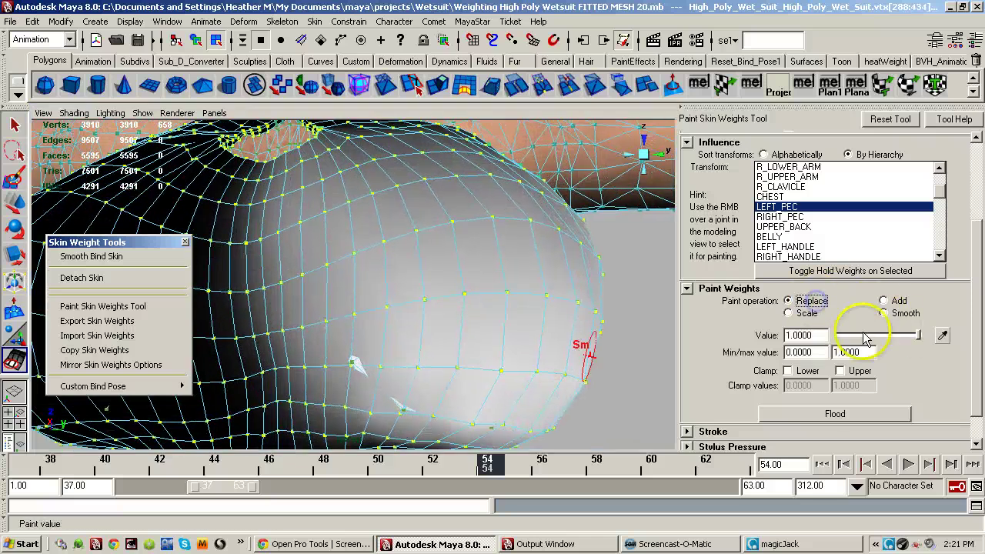
pyautogui.keyDown('alt'); pyautogui.moveTo(451, 395); pyautogui.dragTo(455, 419); pyautogui.keyUp('alt')
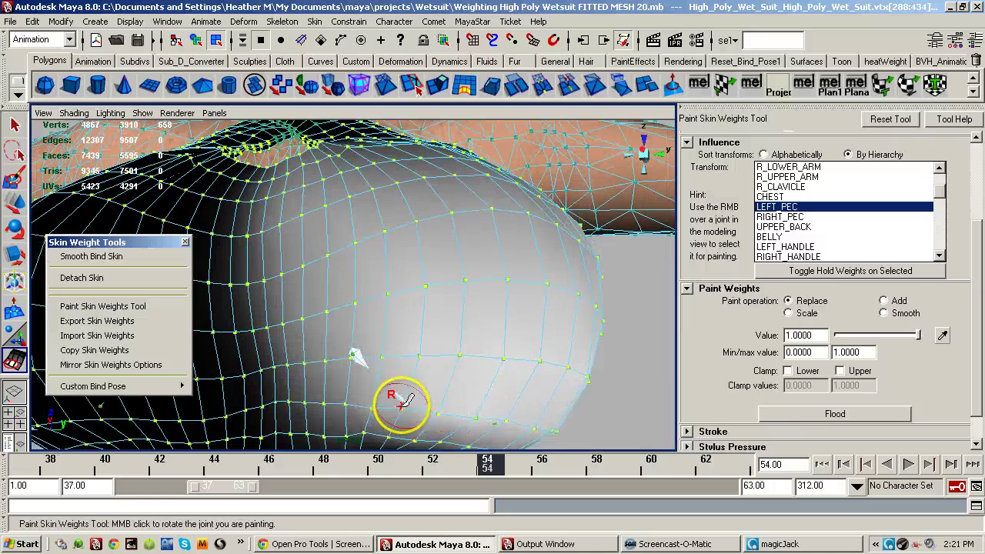
pyautogui.keyDown('alt'); pyautogui.moveTo(399, 413); pyautogui.dragTo(417, 407); pyautogui.keyUp('alt')
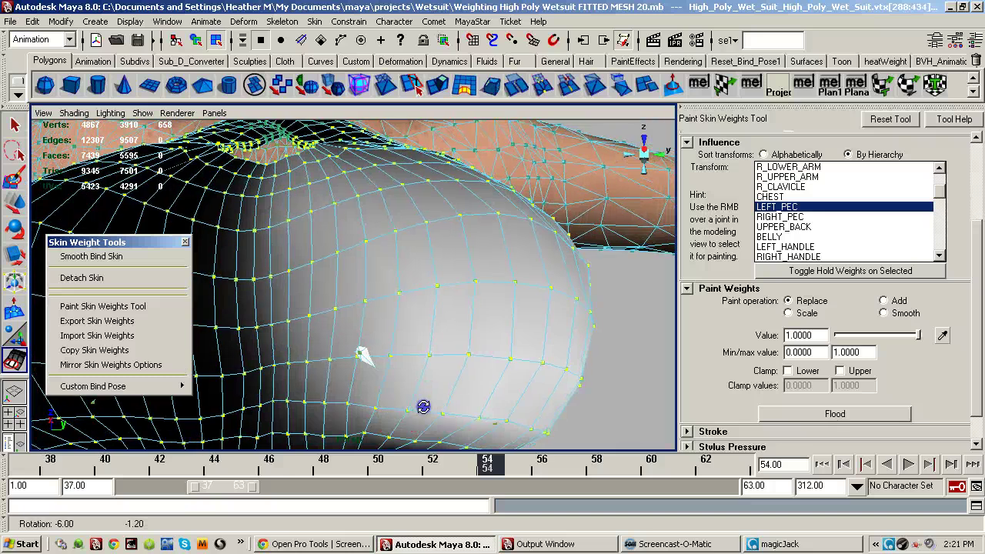
pyautogui.keyDown('alt'); pyautogui.moveTo(359, 390); pyautogui.dragTo(479, 361); pyautogui.keyUp('alt')
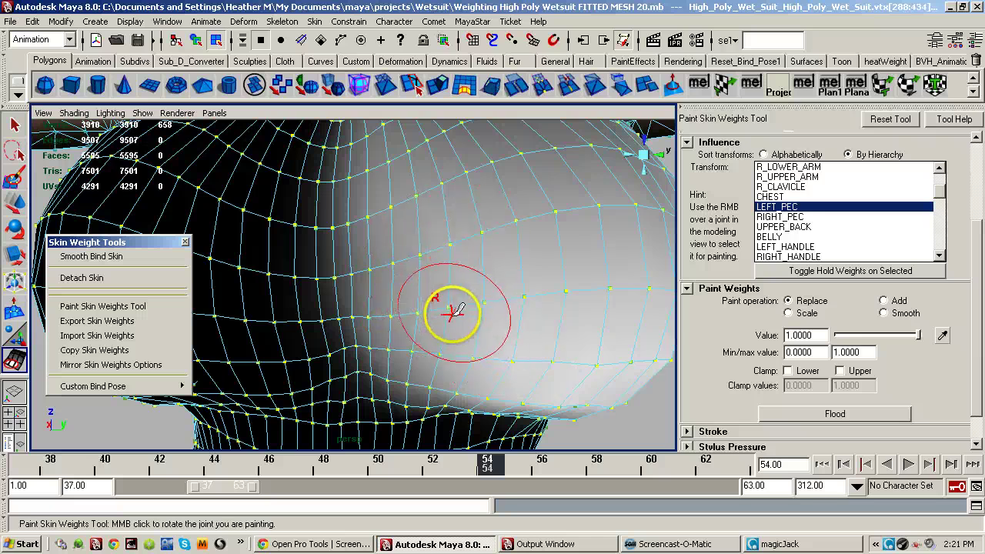
pyautogui.moveTo(452, 314)
pyautogui.keyDown('alt'); pyautogui.mouseDown()
pyautogui.moveTo(461, 220)
pyautogui.moveTo(466, 241)
pyautogui.mouseUp(); pyautogui.keyUp('alt')
pyautogui.moveTo(375, 276); pyautogui.dragTo(382, 312)
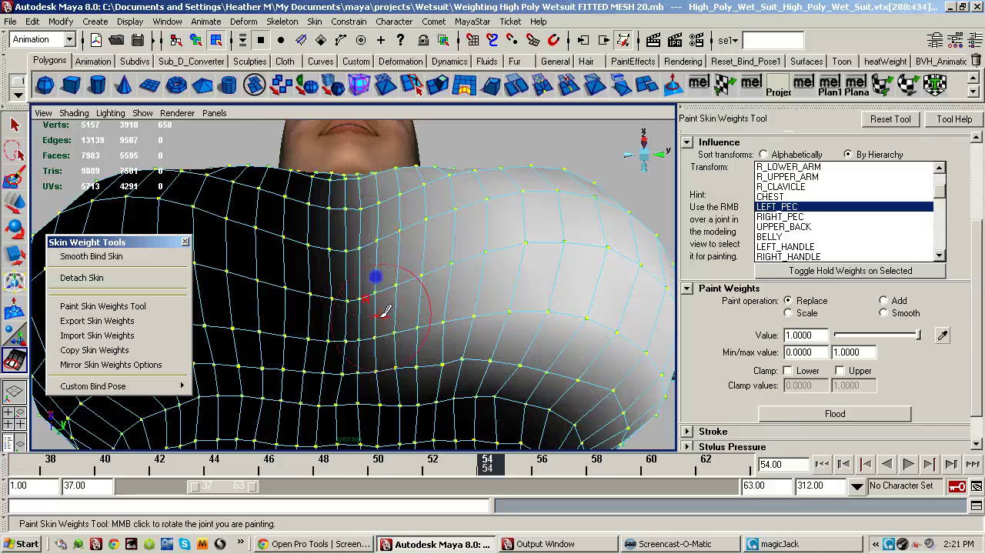
pyautogui.moveTo(532, 251)
pyautogui.keyDown('alt'); pyautogui.mouseDown()
pyautogui.moveTo(464, 334)
pyautogui.moveTo(500, 325)
pyautogui.moveTo(407, 299)
pyautogui.moveTo(427, 346)
pyautogui.moveTo(527, 314)
pyautogui.moveTo(523, 262)
pyautogui.moveTo(459, 344)
pyautogui.moveTo(461, 261)
pyautogui.moveTo(450, 250)
pyautogui.moveTo(483, 314)
pyautogui.moveTo(521, 268)
pyautogui.moveTo(513, 321)
pyautogui.moveTo(475, 321)
pyautogui.mouseUp(); pyautogui.keyUp('alt')
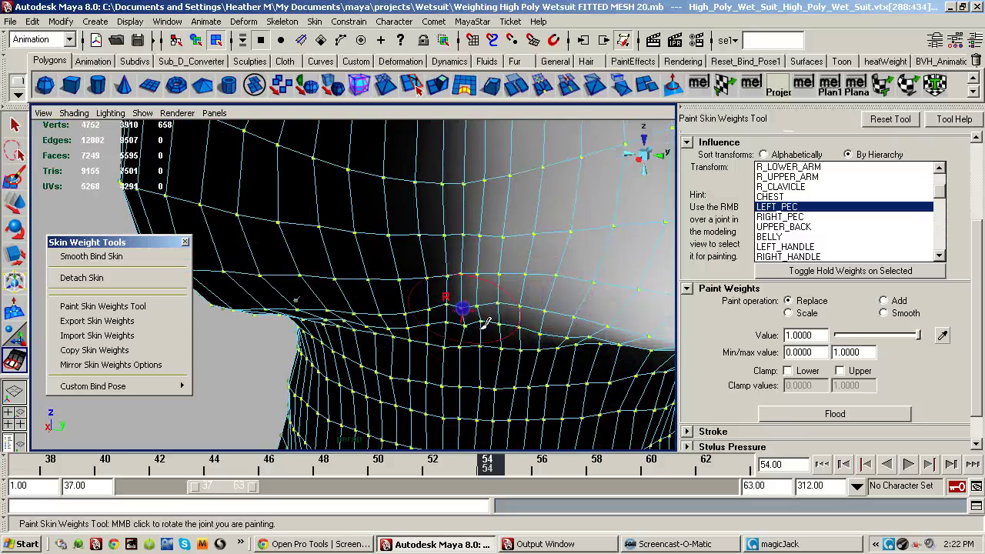
pyautogui.keyDown('alt'); pyautogui.moveTo(563, 303); pyautogui.dragTo(518, 231); pyautogui.keyUp('alt')
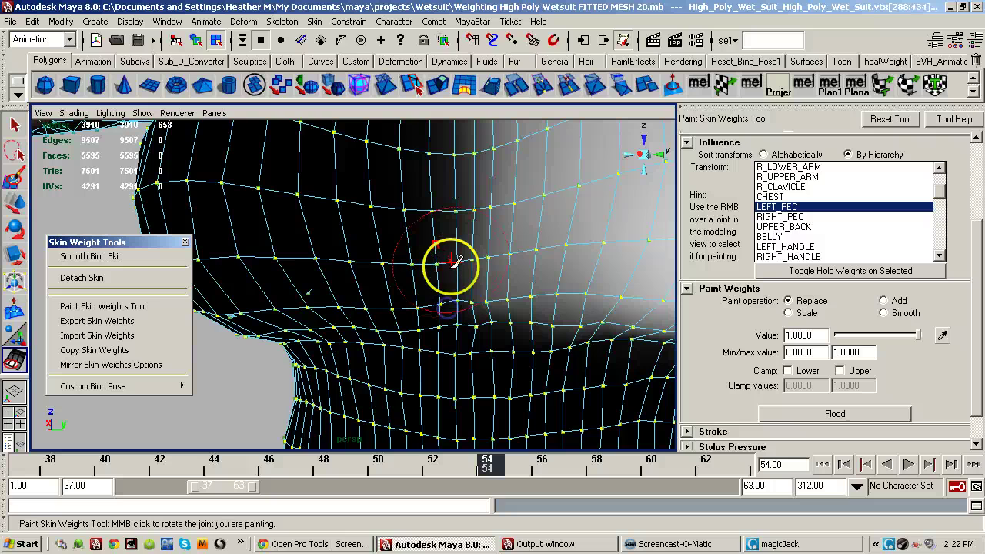
pyautogui.moveTo(496, 267)
pyautogui.keyDown('alt'); pyautogui.mouseDown()
pyautogui.moveTo(543, 274)
pyautogui.moveTo(538, 328)
pyautogui.moveTo(467, 222)
pyautogui.moveTo(441, 347)
pyautogui.moveTo(439, 323)
pyautogui.moveTo(459, 290)
pyautogui.moveTo(616, 339)
pyautogui.mouseUp(); pyautogui.keyUp('alt')
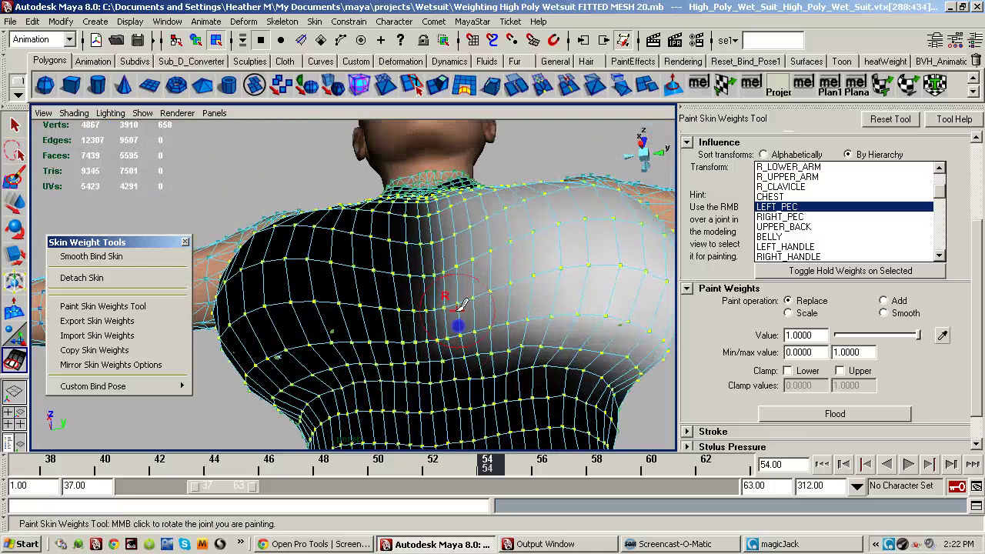
# - Select the RIGHT_PEC influence and paint its weights with Replace at 1.0 along the centre line between the breasts
pyautogui.click(792, 218)
pyautogui.click(396, 365)
pyautogui.moveTo(444, 308); pyautogui.dragTo(460, 311)
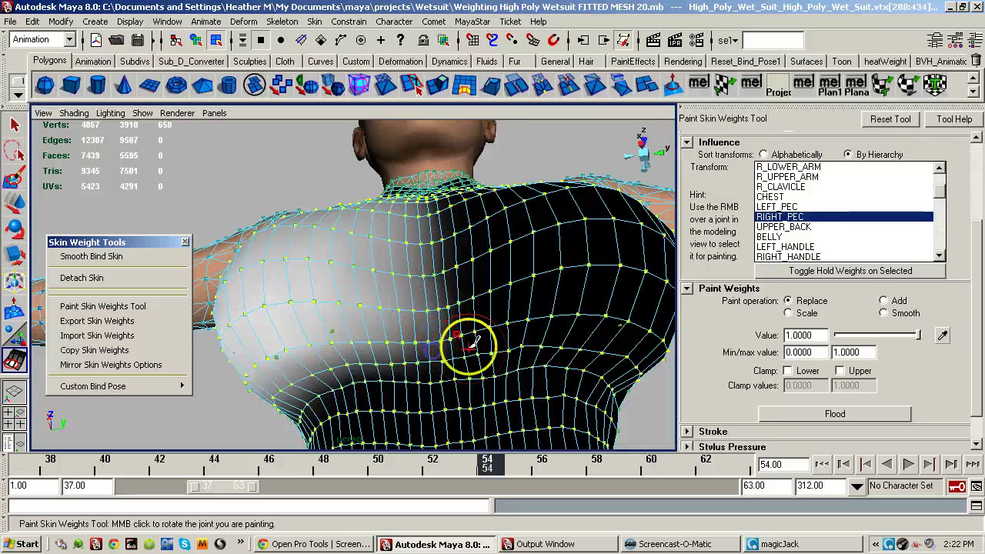
pyautogui.moveTo(471, 346)
pyautogui.keyDown('alt'); pyautogui.mouseDown()
pyautogui.moveTo(482, 257)
pyautogui.moveTo(479, 321)
pyautogui.moveTo(476, 284)
pyautogui.moveTo(546, 300)
pyautogui.mouseUp(); pyautogui.keyUp('alt')
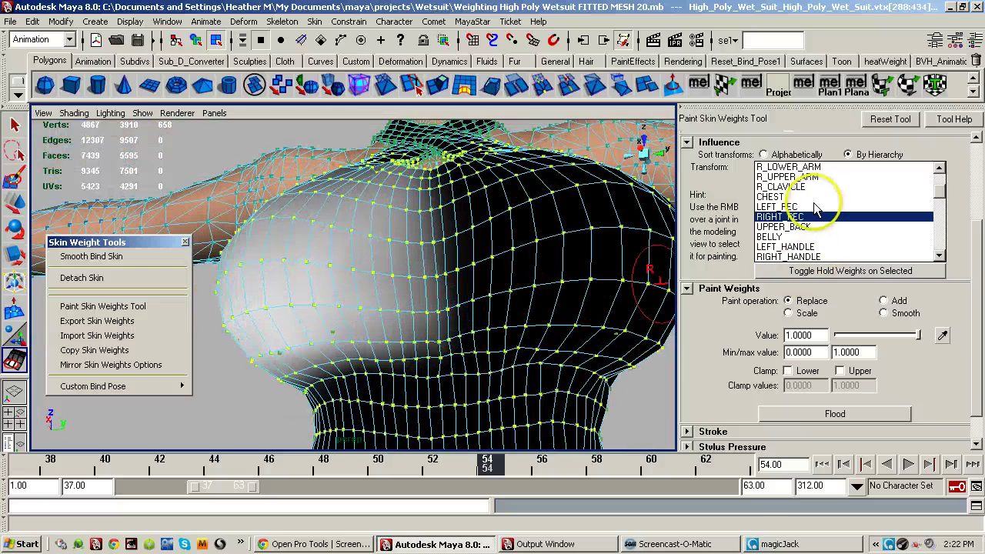
# - Paint LEFT_PEC weights with Replace at 1.0 beside the centre line and blend them with the Smooth operation
pyautogui.click(777, 206)
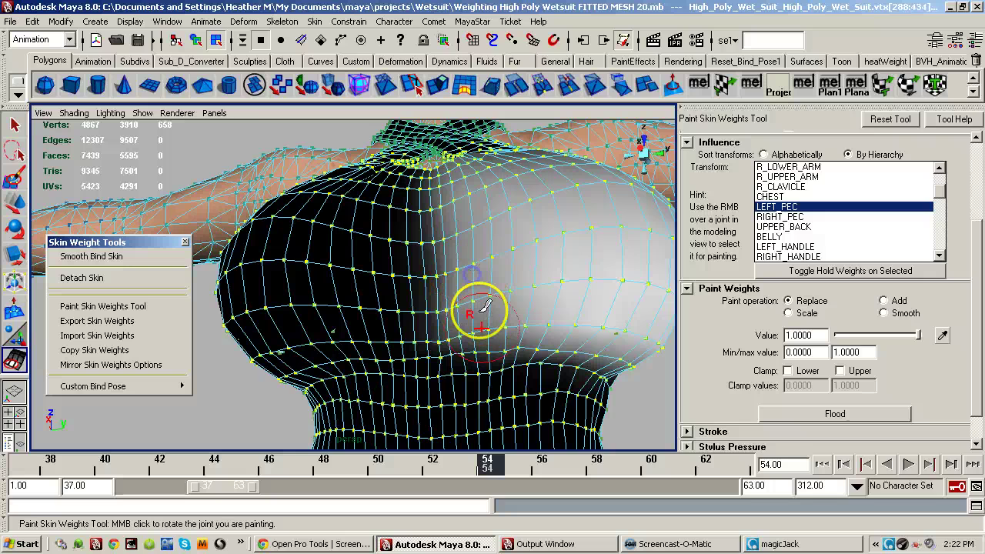
pyautogui.moveTo(501, 312)
pyautogui.keyDown('alt'); pyautogui.mouseDown()
pyautogui.moveTo(462, 285)
pyautogui.moveTo(523, 347)
pyautogui.moveTo(567, 334)
pyautogui.mouseUp(); pyautogui.keyUp('alt')
pyautogui.click(883, 313)
pyautogui.keyDown('alt'); pyautogui.moveTo(638, 312); pyautogui.dragTo(456, 273); pyautogui.keyUp('alt')
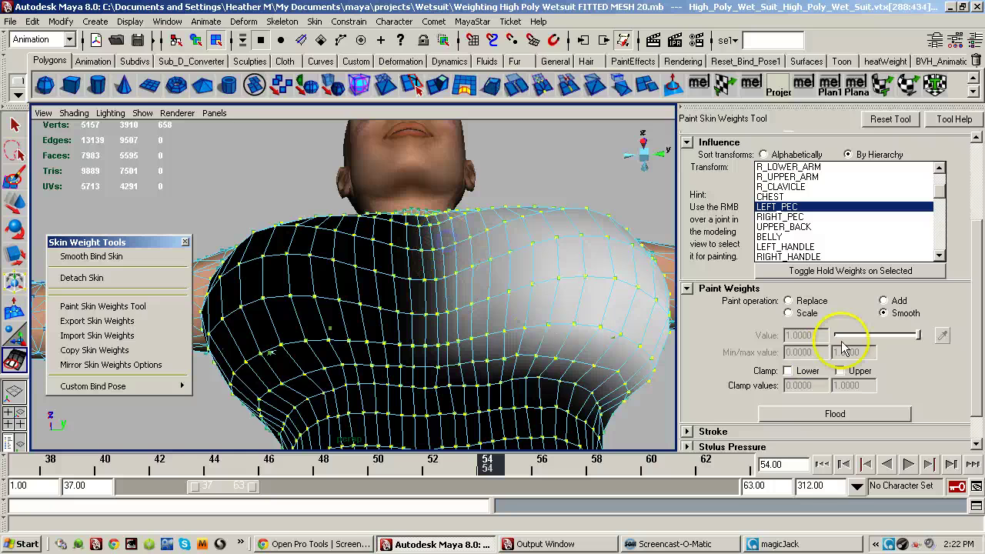
# - Smooth the RIGHT_PEC weights along the centre of the bust and beneath the right breast
pyautogui.click(802, 217)
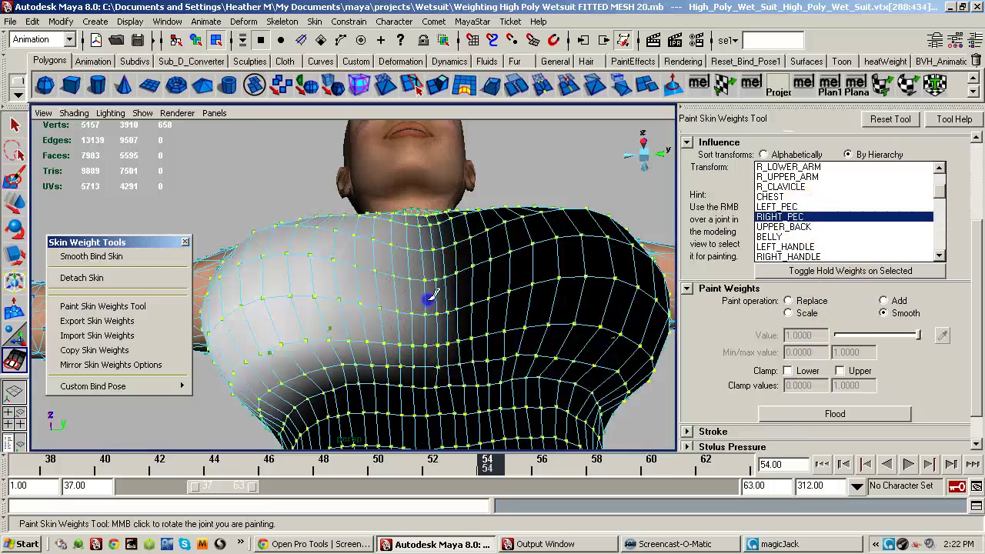
pyautogui.keyDown('alt'); pyautogui.moveTo(414, 318); pyautogui.dragTo(440, 352); pyautogui.keyUp('alt')
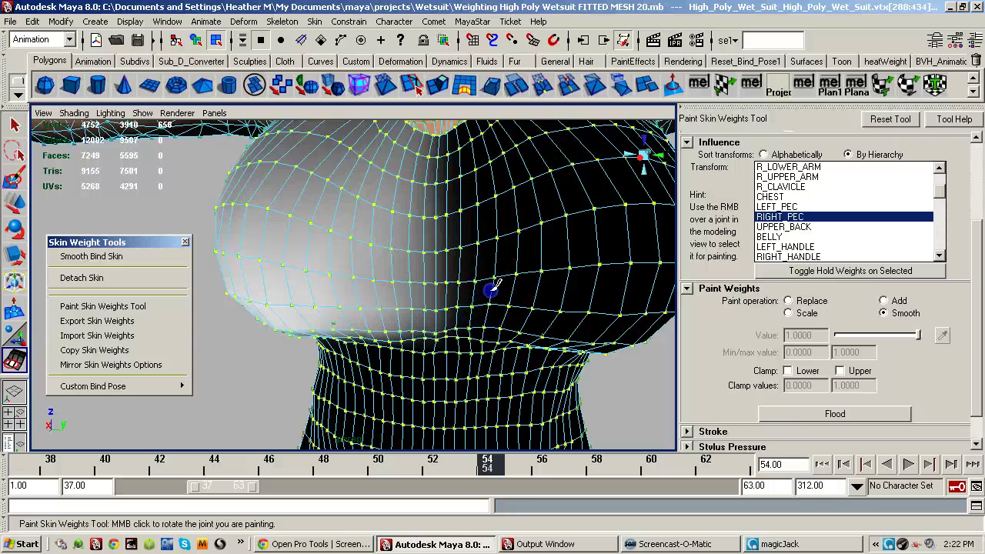
pyautogui.keyDown('alt'); pyautogui.moveTo(508, 307); pyautogui.dragTo(452, 322); pyautogui.keyUp('alt')
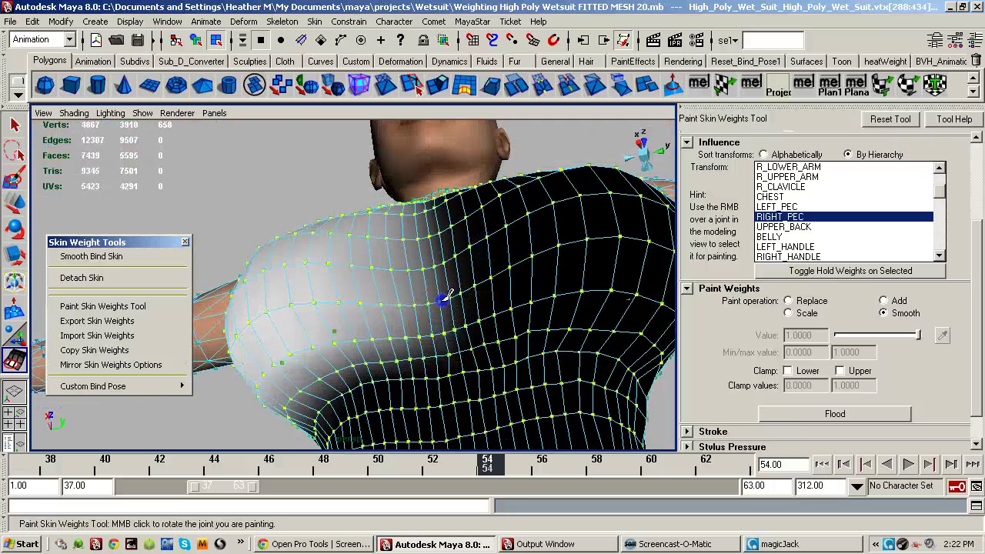
pyautogui.moveTo(465, 258)
pyautogui.keyDown('alt'); pyautogui.mouseDown()
pyautogui.moveTo(493, 338)
pyautogui.moveTo(463, 273)
pyautogui.mouseUp(); pyautogui.keyUp('alt')
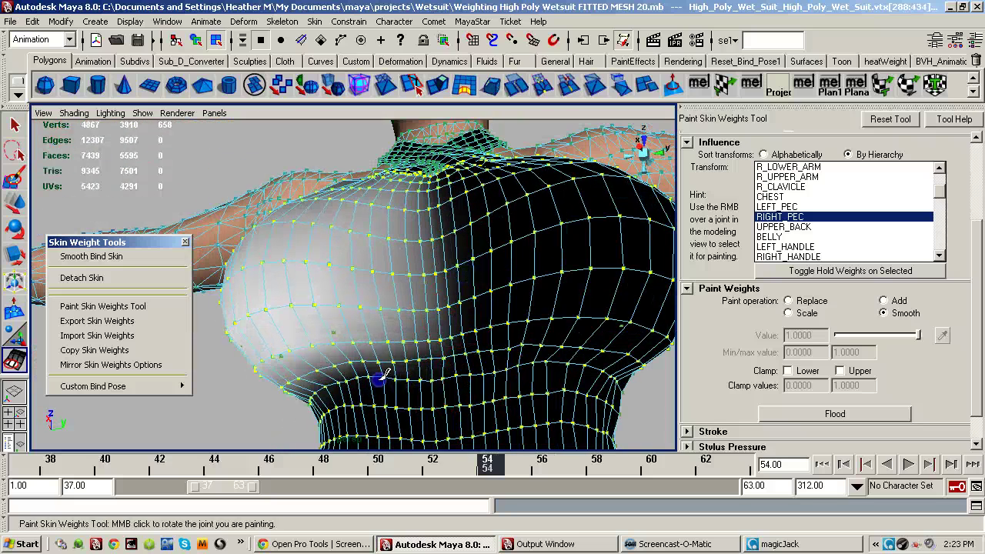
pyautogui.click(505, 352)
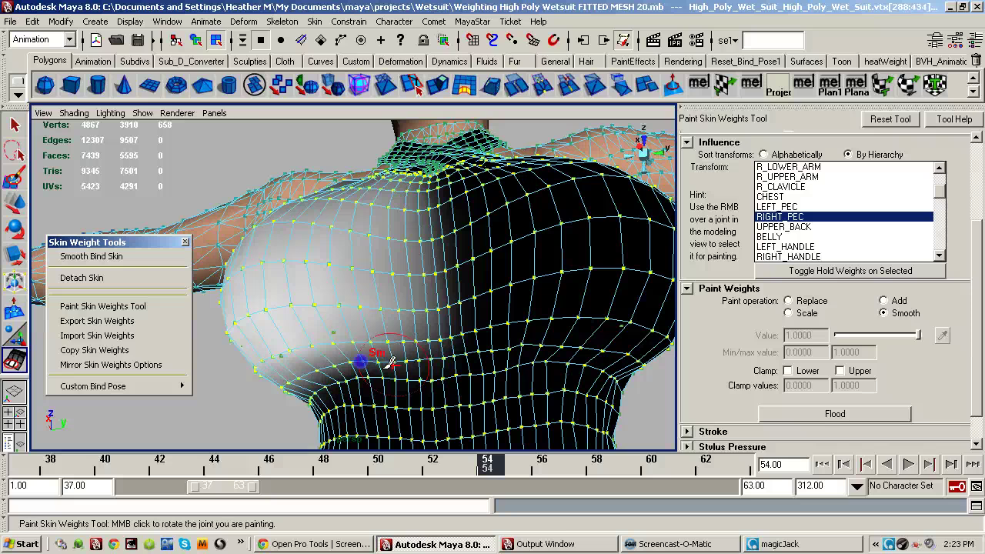
pyautogui.moveTo(428, 284)
pyautogui.keyDown('alt'); pyautogui.mouseDown()
pyautogui.moveTo(446, 358)
pyautogui.moveTo(479, 325)
pyautogui.moveTo(446, 344)
pyautogui.moveTo(339, 285)
pyautogui.moveTo(369, 265)
pyautogui.moveTo(334, 327)
pyautogui.mouseUp(); pyautogui.keyUp('alt')
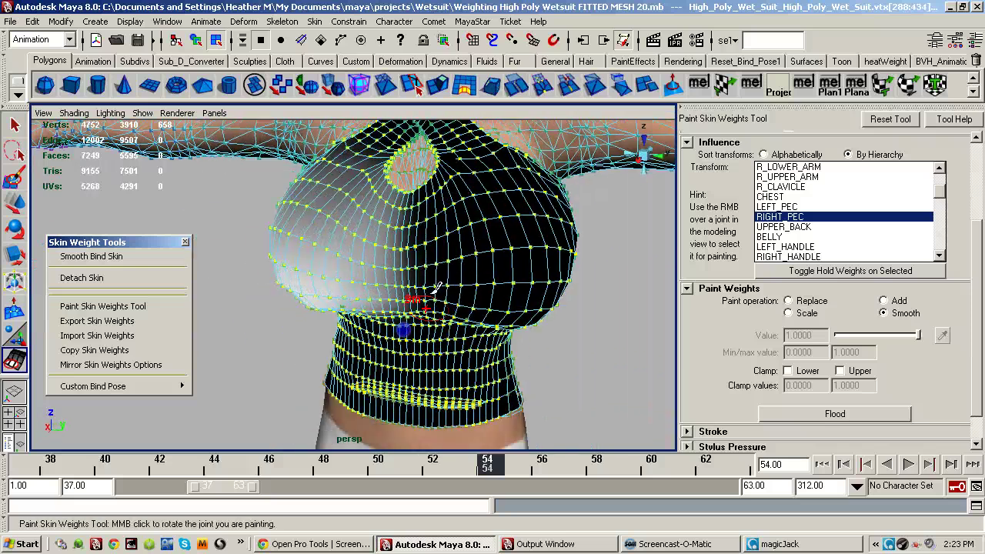
# - Bring the Avatar Appearance Editor into view, set Breast Size to 30 and apply the Mesh Default shape
pyautogui.keyDown('alt'); pyautogui.moveTo(401, 210); pyautogui.dragTo(361, 300); pyautogui.keyUp('alt')
pyautogui.moveTo(984, 133); pyautogui.dragTo(853, 183)
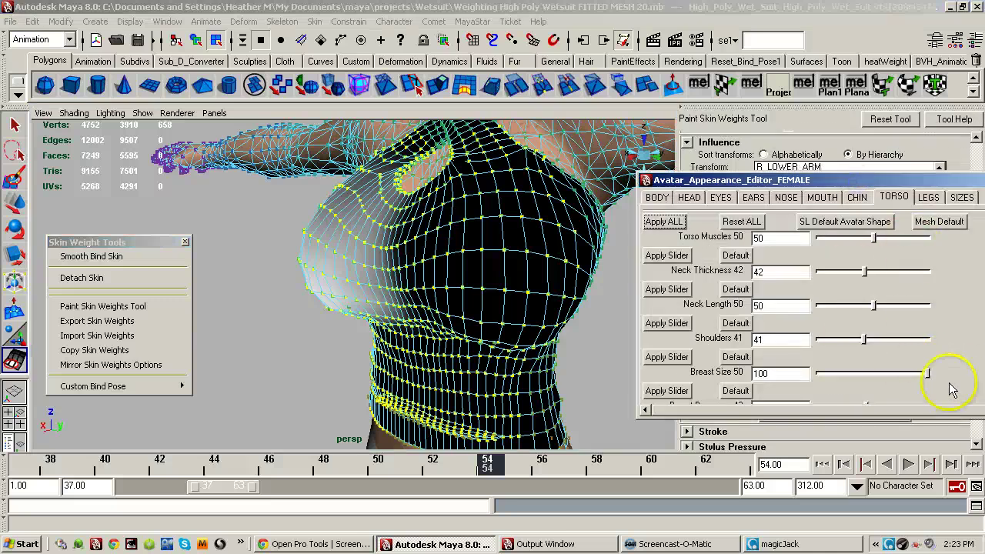
pyautogui.moveTo(925, 374); pyautogui.dragTo(851, 377)
pyautogui.click(934, 222)
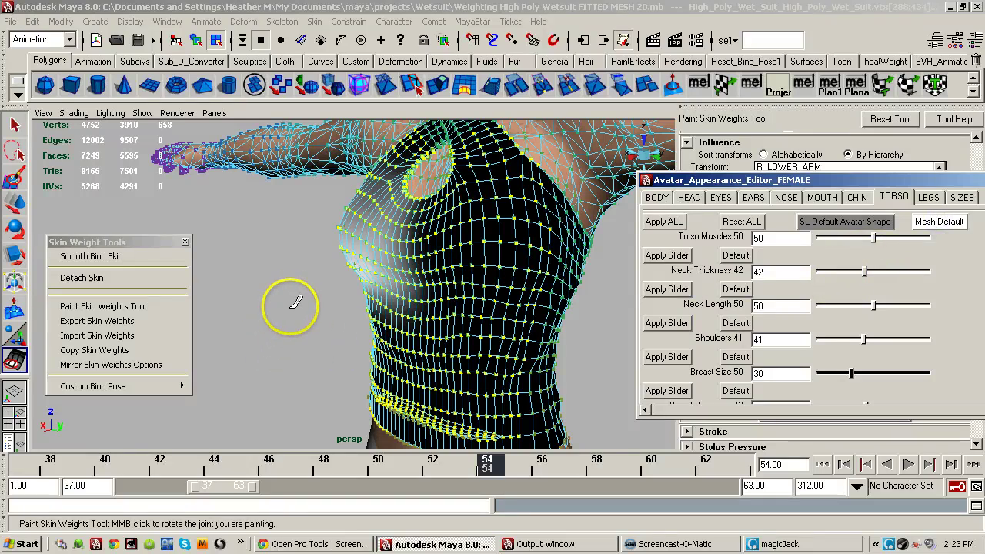
# - Leave weight painting for the Select Tool and clear the vertex selection to inspect the whole top
pyautogui.click(13, 137)
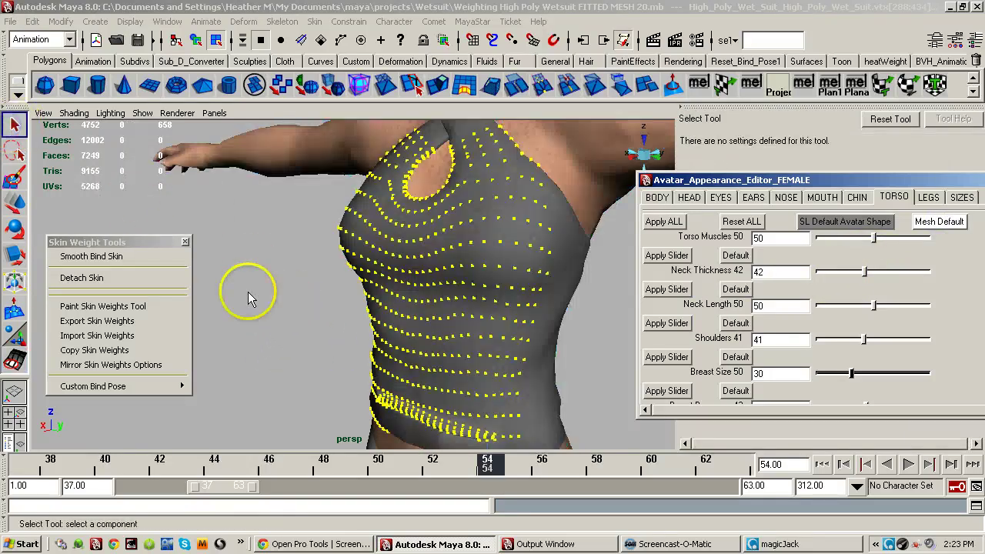
pyautogui.click(257, 283)
pyautogui.keyDown('alt'); pyautogui.moveTo(511, 292); pyautogui.dragTo(315, 307, button='right'); pyautogui.keyUp('alt')
pyautogui.keyDown('alt'); pyautogui.moveTo(315, 307); pyautogui.dragTo(446, 303); pyautogui.keyUp('alt')
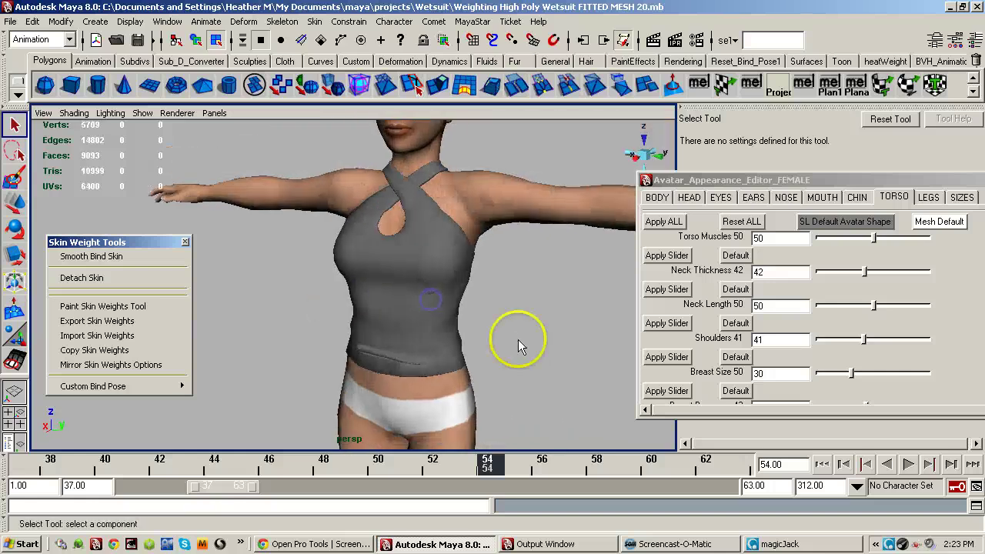
# - Play the animation to check how the top deforms with the body, and stop playback
pyautogui.click(906, 465)
pyautogui.keyDown('alt'); pyautogui.moveTo(417, 367); pyautogui.dragTo(453, 351); pyautogui.keyUp('alt')
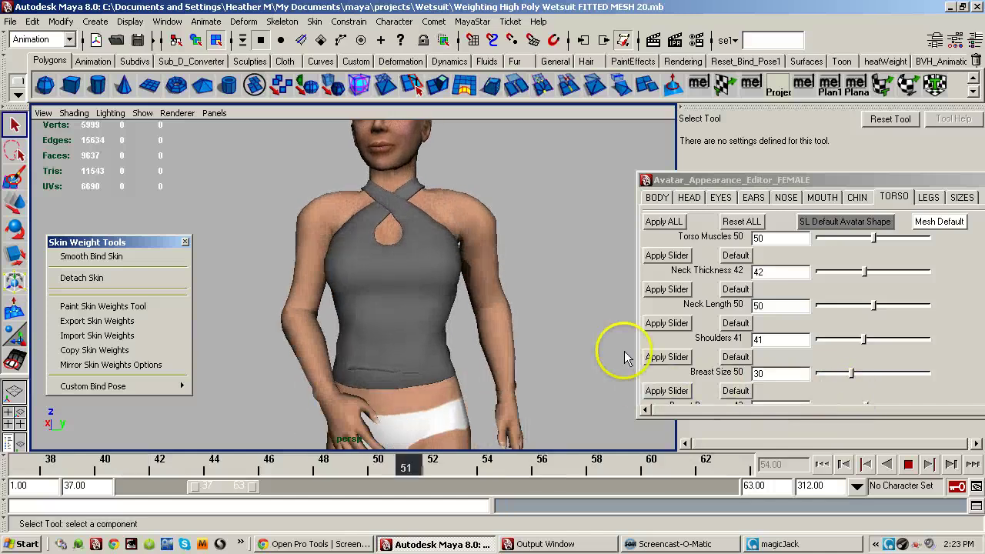
pyautogui.click(908, 464)
# - Test the top with the torso's Breast Size at 100 and restore that slider's default shape
pyautogui.click(893, 197)
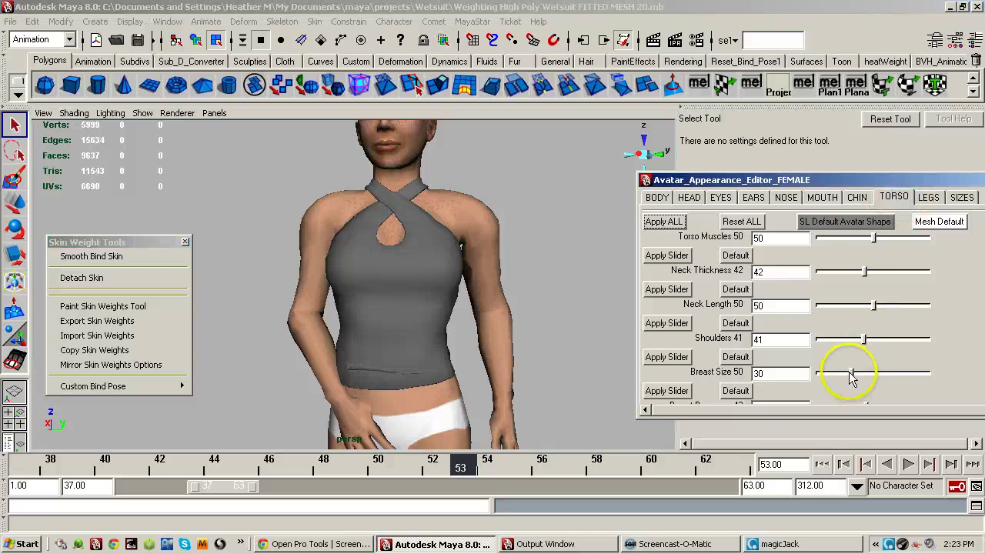
pyautogui.moveTo(853, 374); pyautogui.dragTo(937, 360)
pyautogui.keyDown('alt'); pyautogui.moveTo(540, 360); pyautogui.dragTo(470, 336); pyautogui.keyUp('alt')
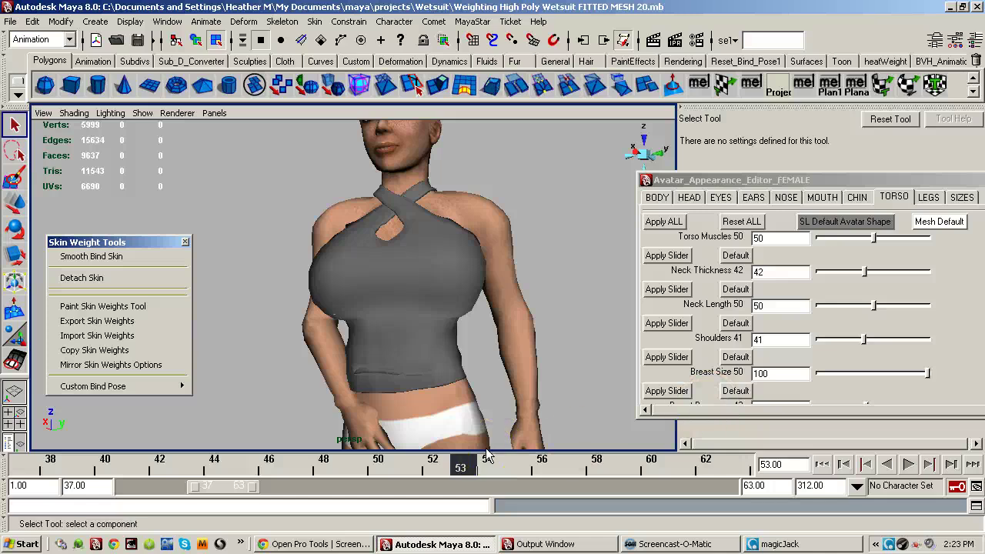
pyautogui.click(735, 391)
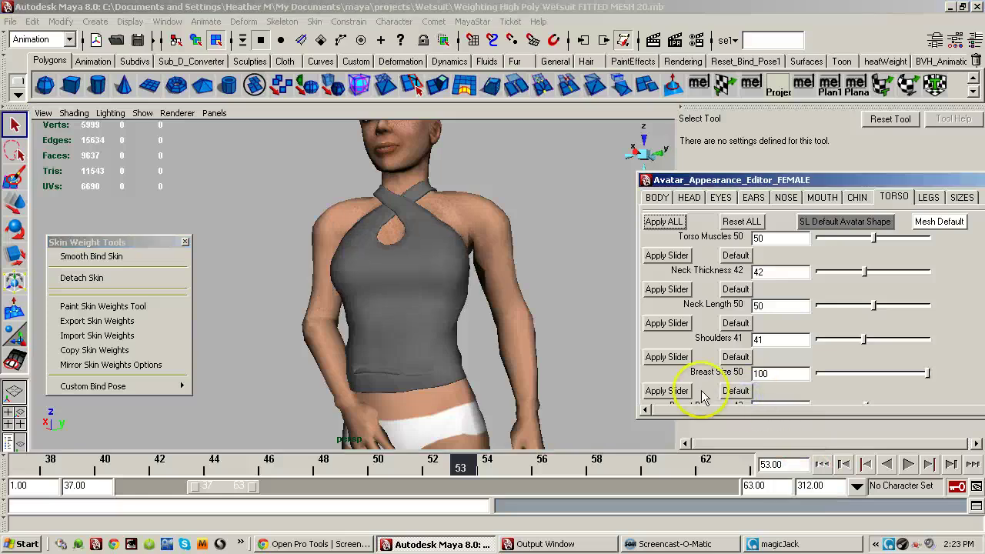